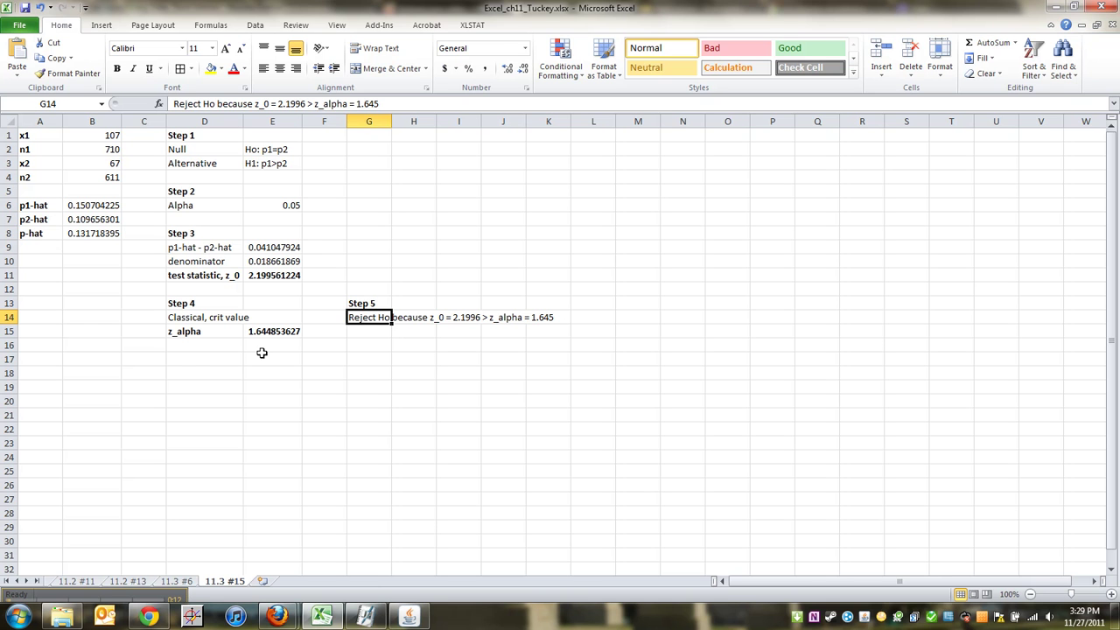
- Enter the heading "p-value" in cell D17 without bold, leaving D18 empty
click(196, 360)
text(p-value)
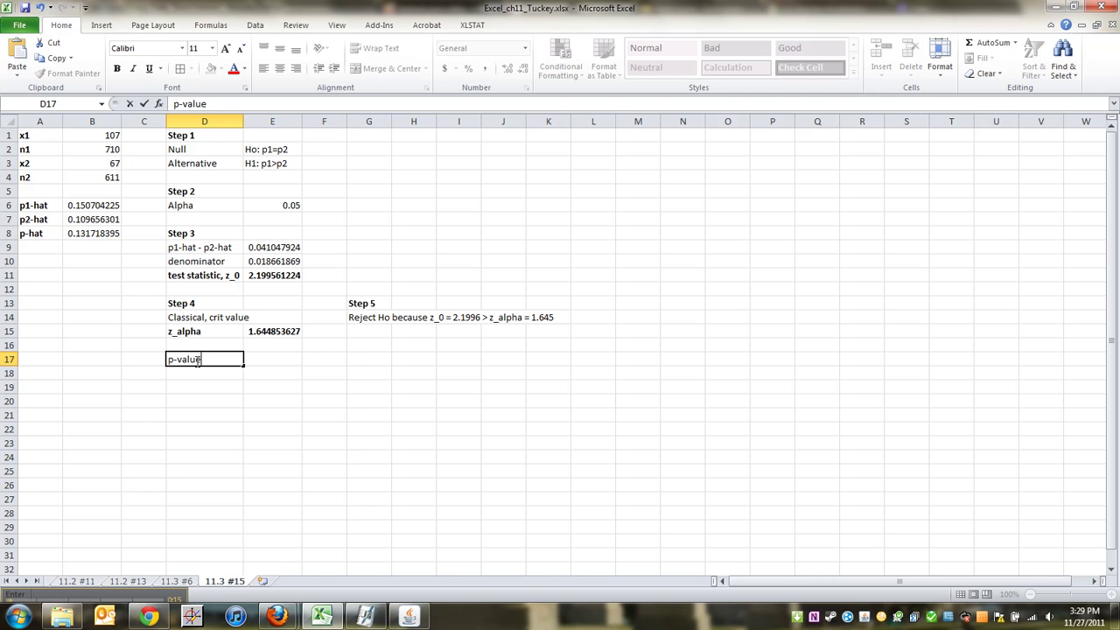
key(Return)
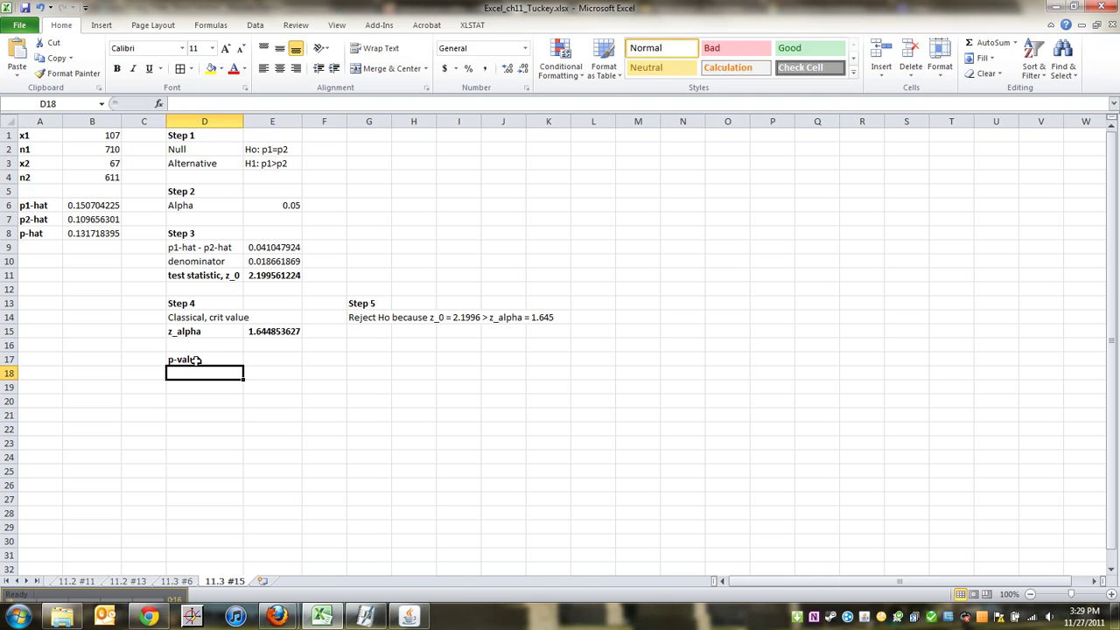
text(pv)
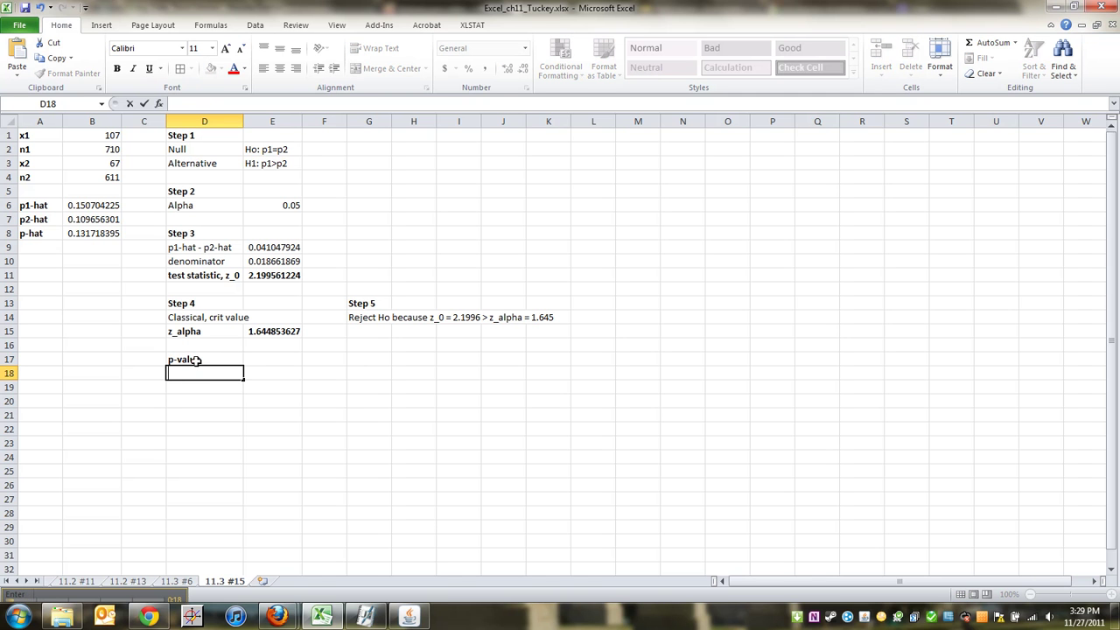
text(p)
key(BackSpace)
key(BackSpace)
click(196, 360)
key(Down)
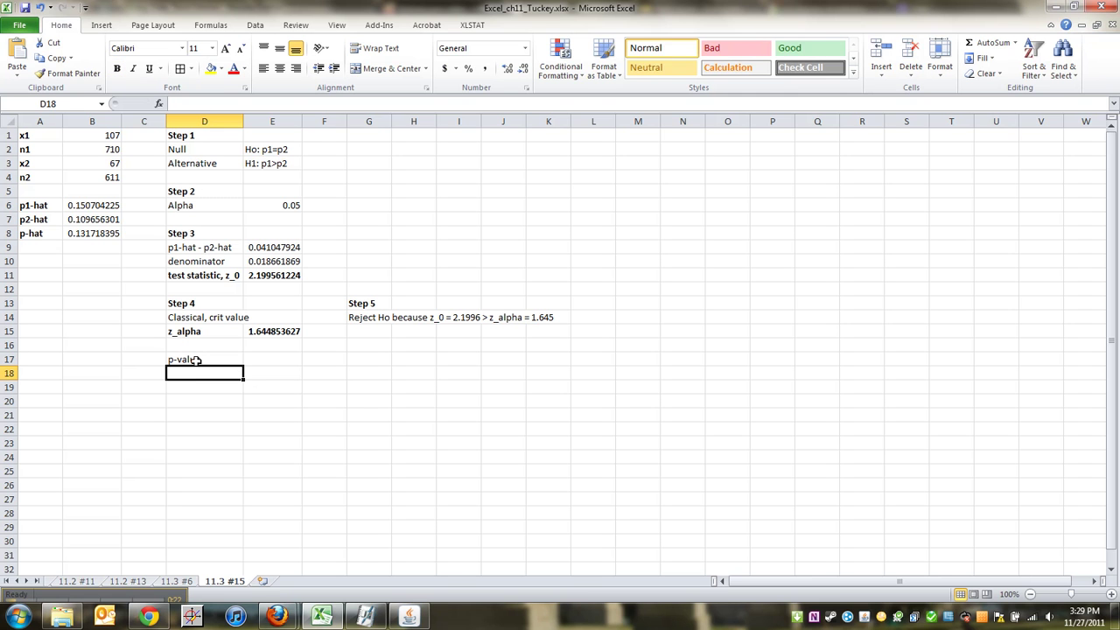
- Add a bold "p-value" label in cell D18
text(p-valeu)
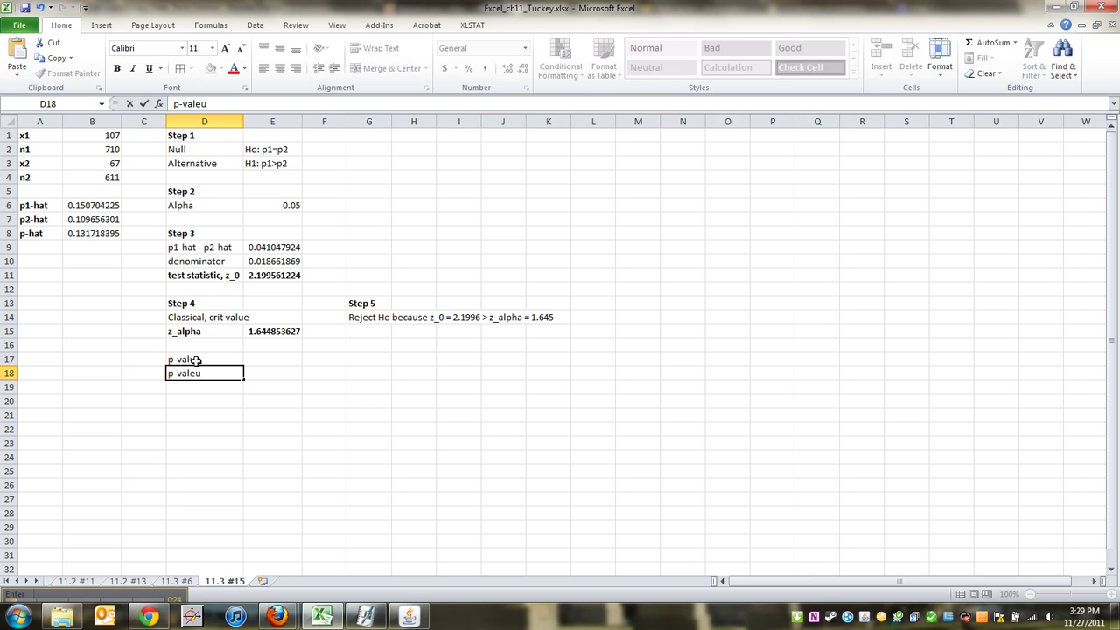
key(BackSpace)
key(BackSpace)
text(ue)
key(Tab)
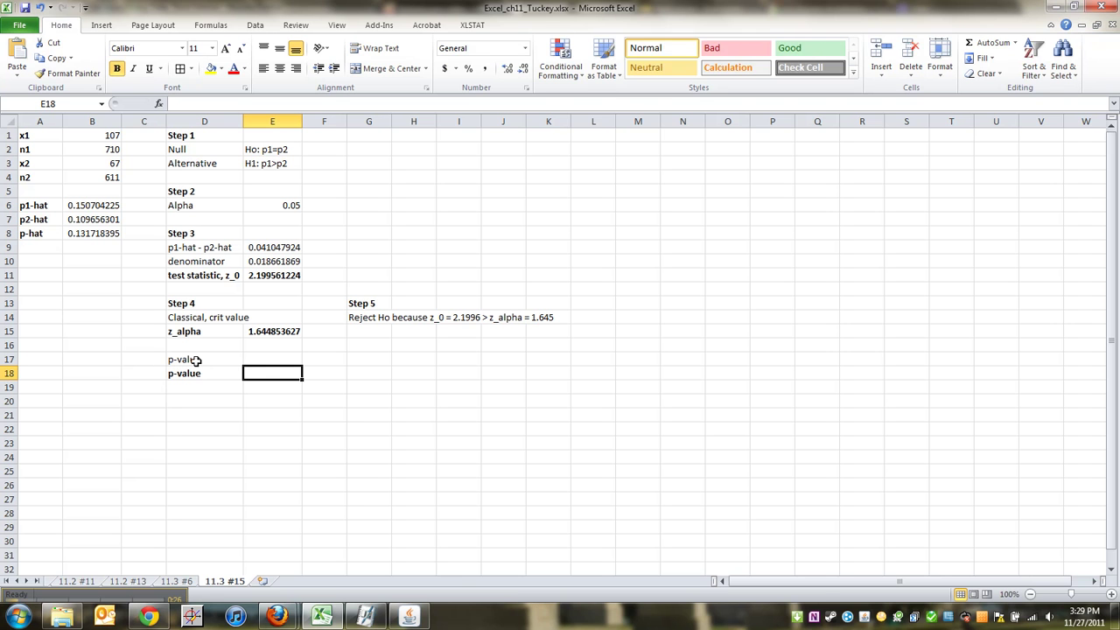
- Calculate the cumulative normal probability of the test statistic in E18 with =NORM.DIST(E11,0,1,TRUE)
text(=NORM)
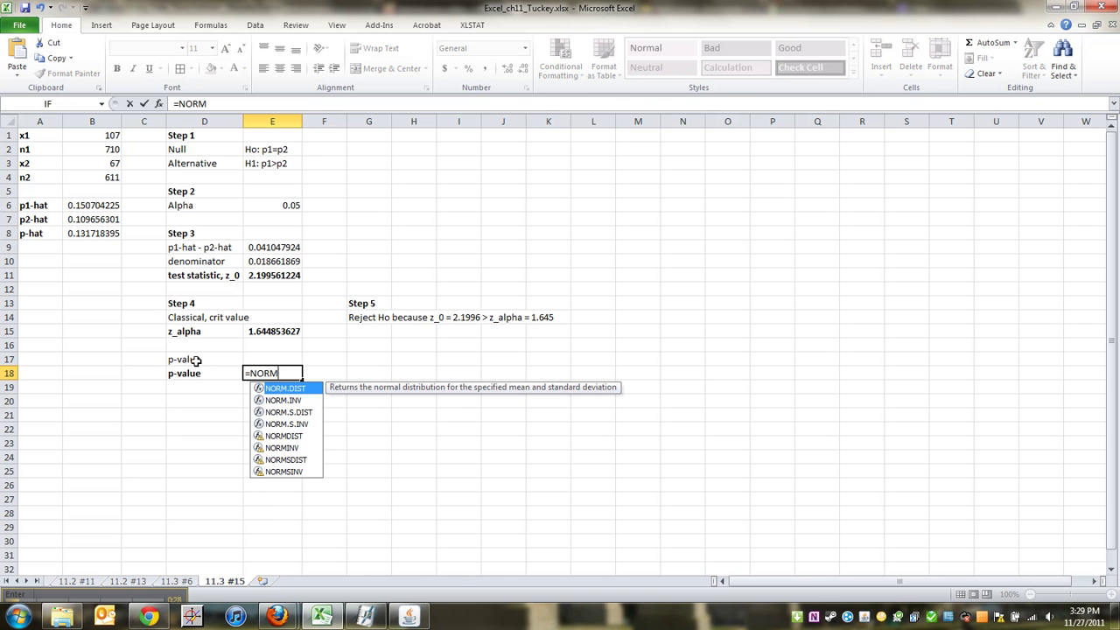
text(.dist()
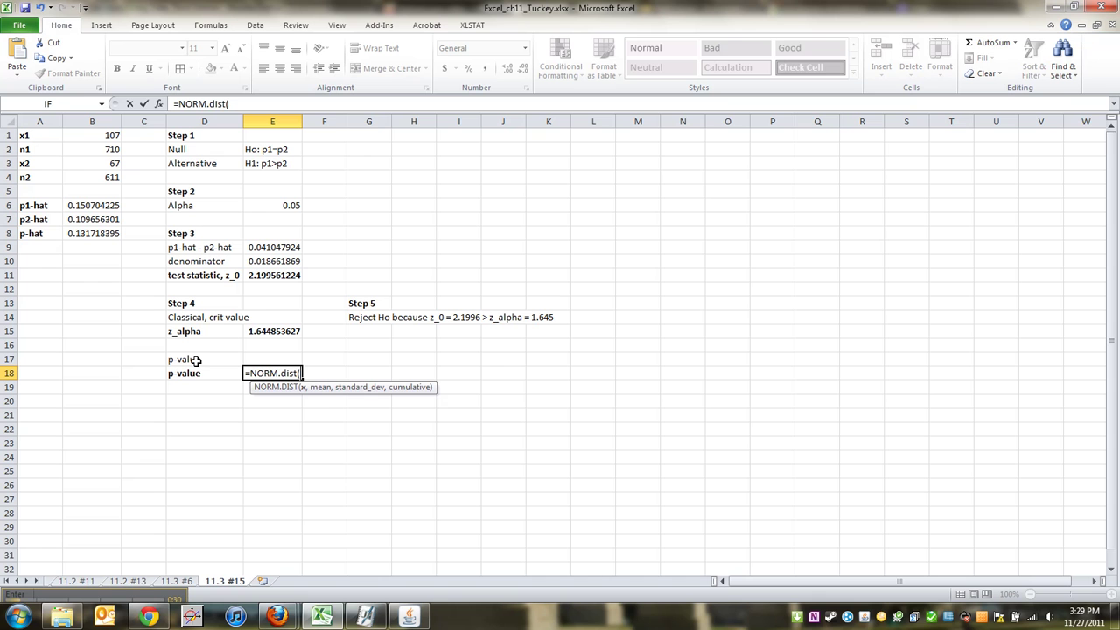
click(273, 276)
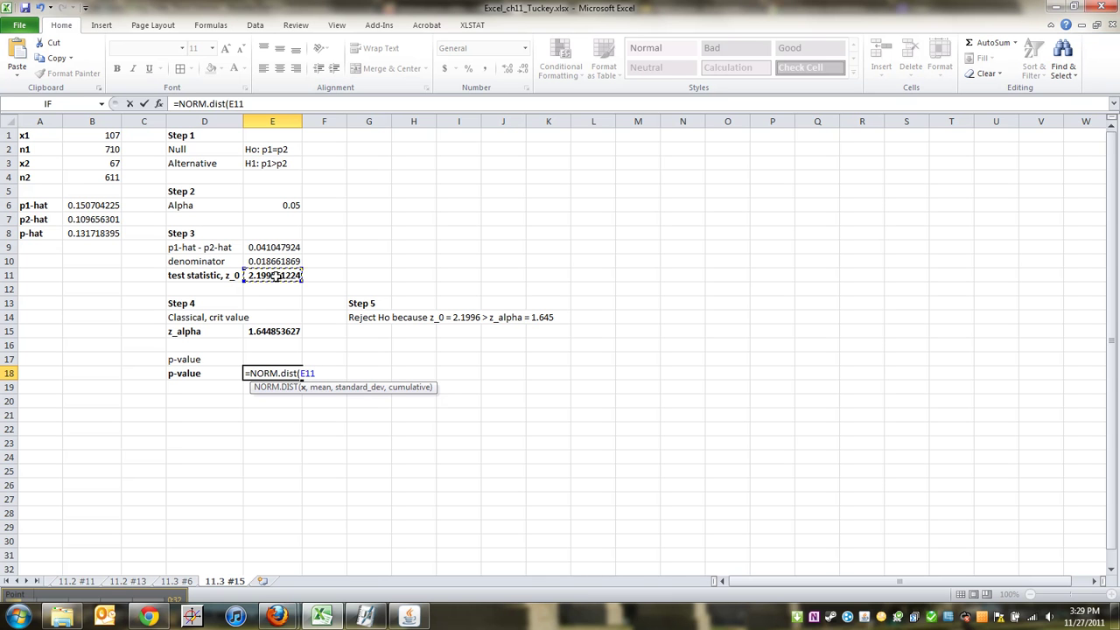
text(,0,1,true))
key(Return)
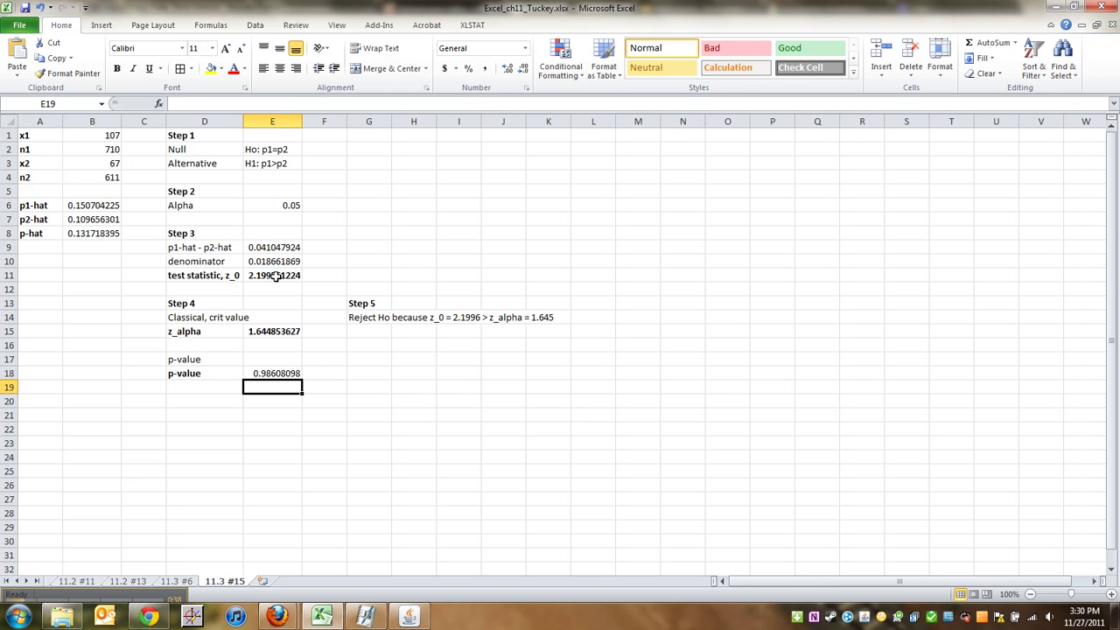
- Switch to the statistics e-book in Firefox, examine the right-tailed P-value approach on page 610, and return to the Excel workbook
click(287, 374)
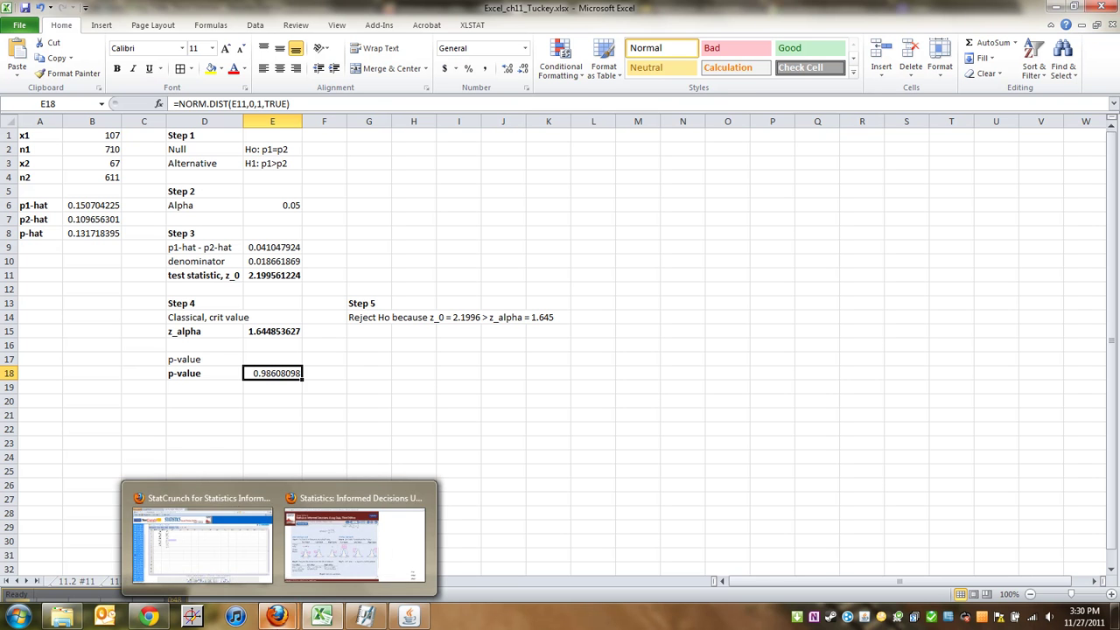
right_click(275, 619)
click(276, 620)
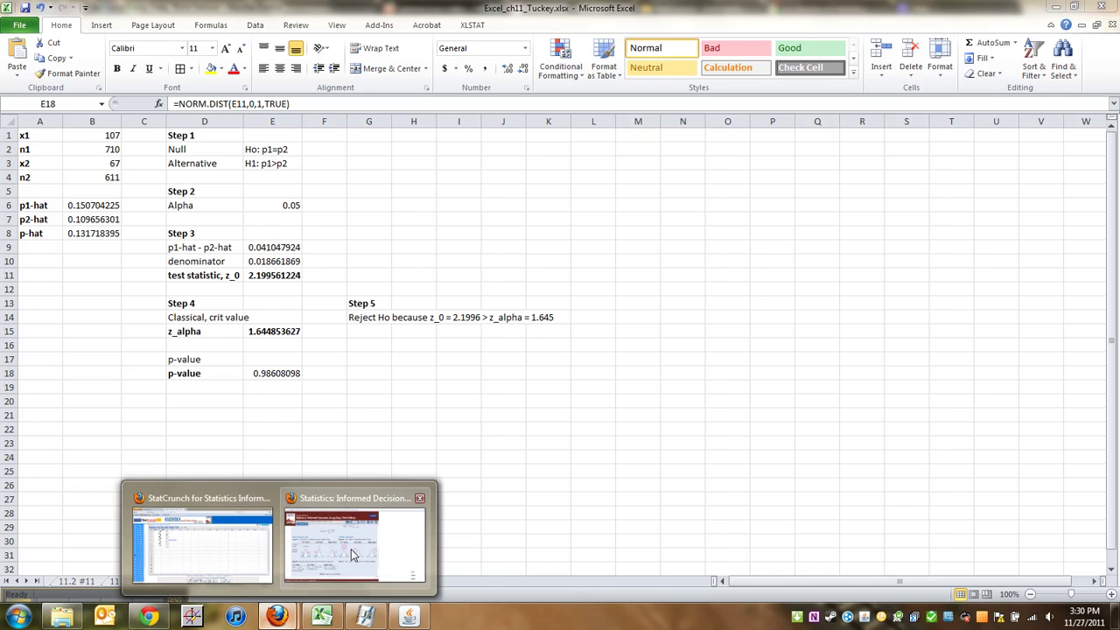
click(352, 468)
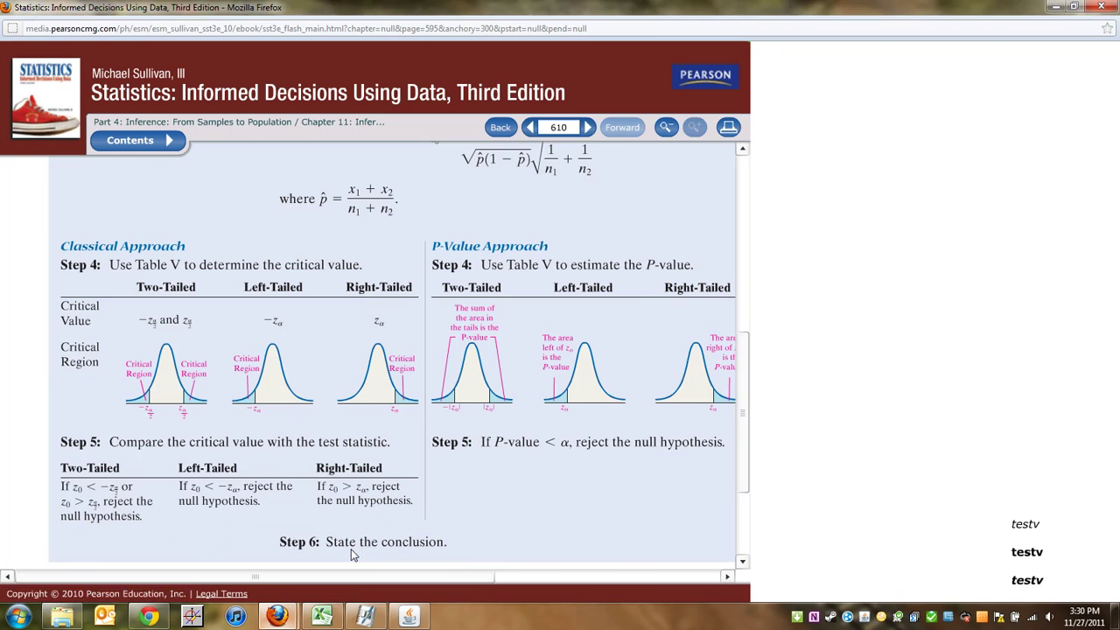
click(647, 577)
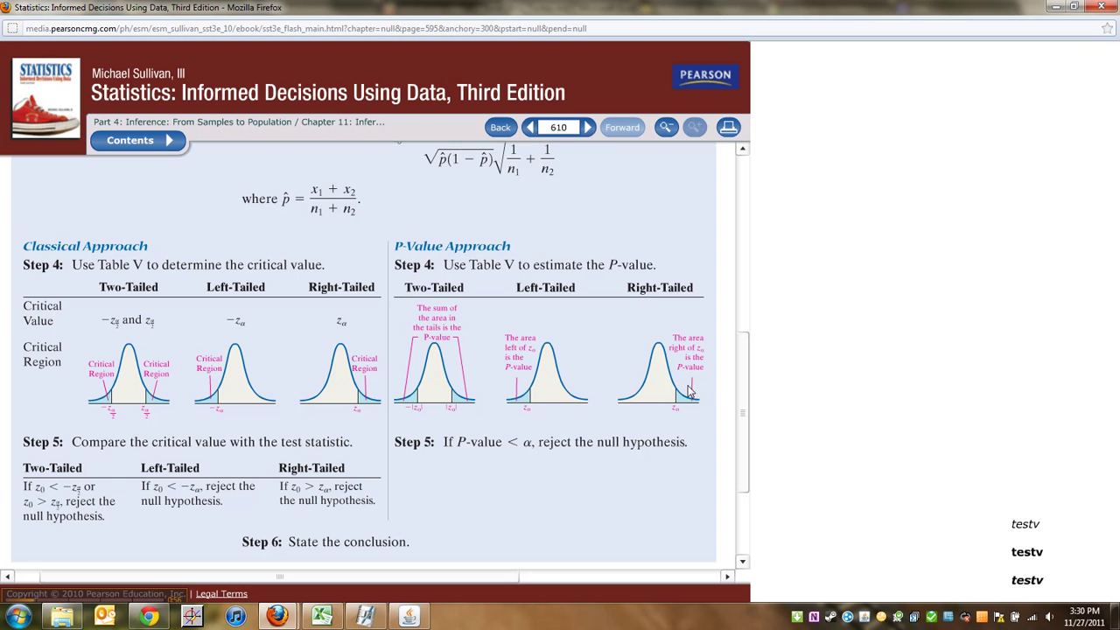
click(1055, 7)
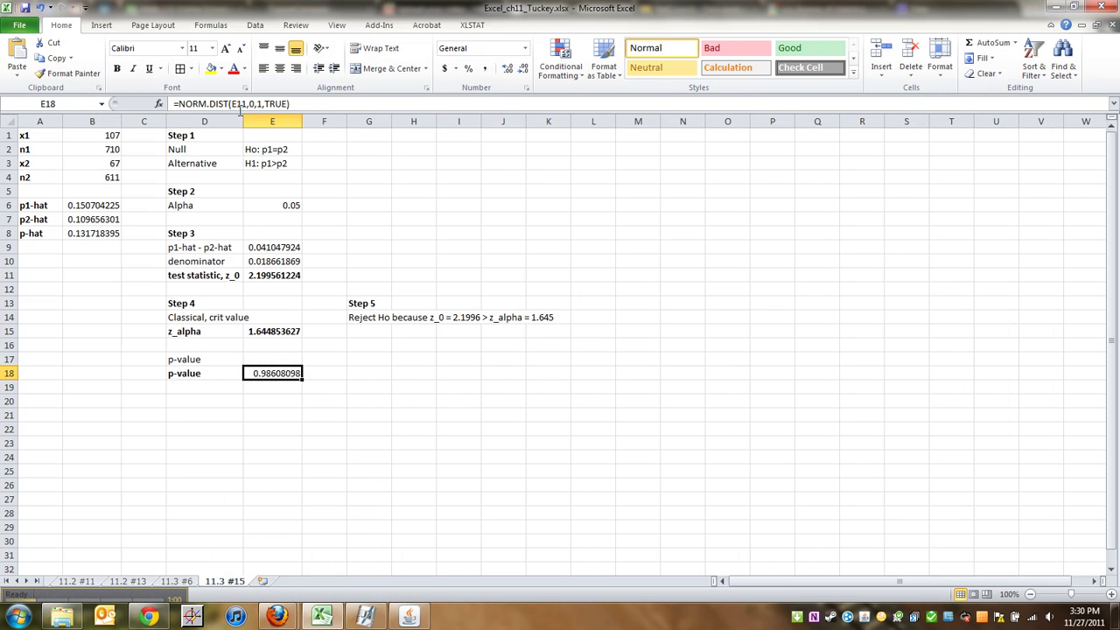
- Negate the test statistic reference in E18 so the formula reads =NORM.DIST(-E11,0,1,TRUE)
click(234, 103)
text(-)
key(Return)
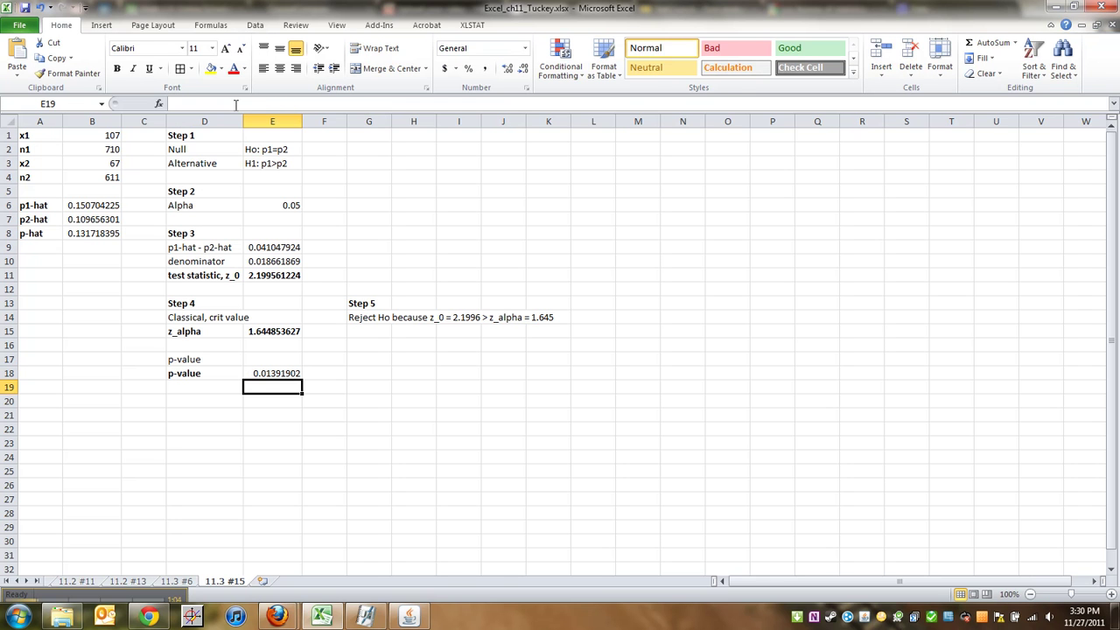
click(270, 373)
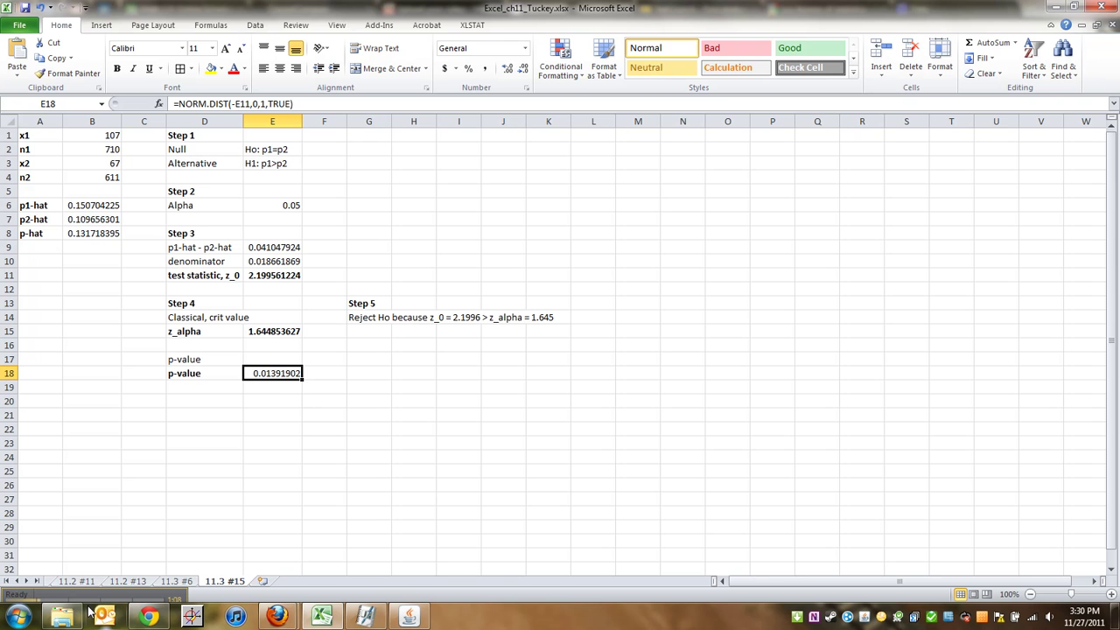
click(98, 598)
drag(701, 522, 919, 528)
click(265, 367)
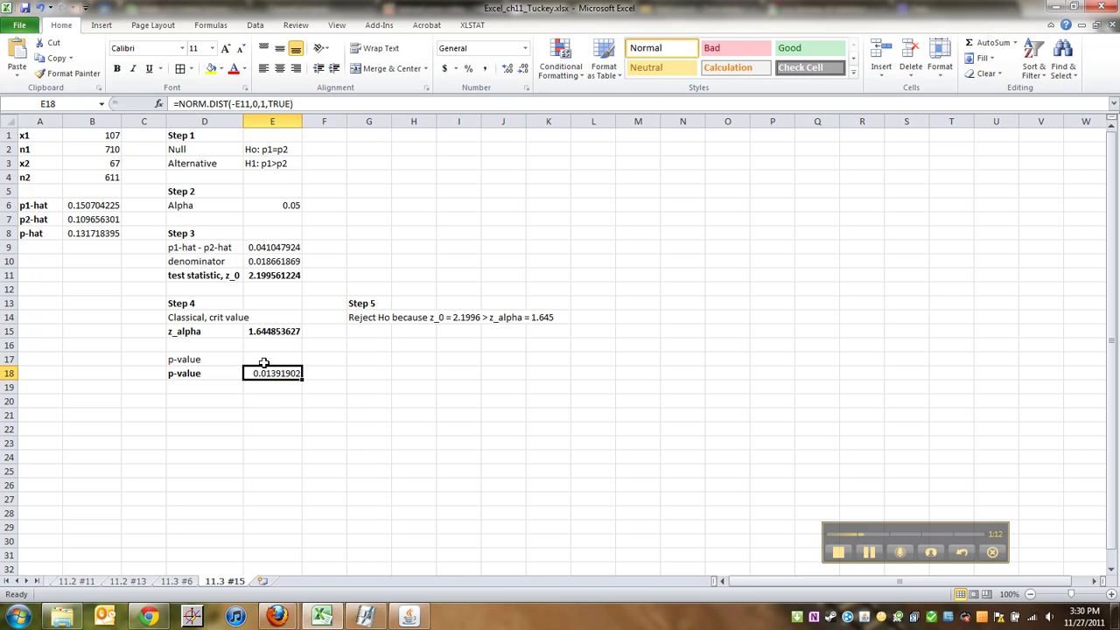
- Change the p-value formula in E18 to the complement form =1-NORM.DIST(E11,0,1,TRUE), with E11 not negated
click(236, 103)
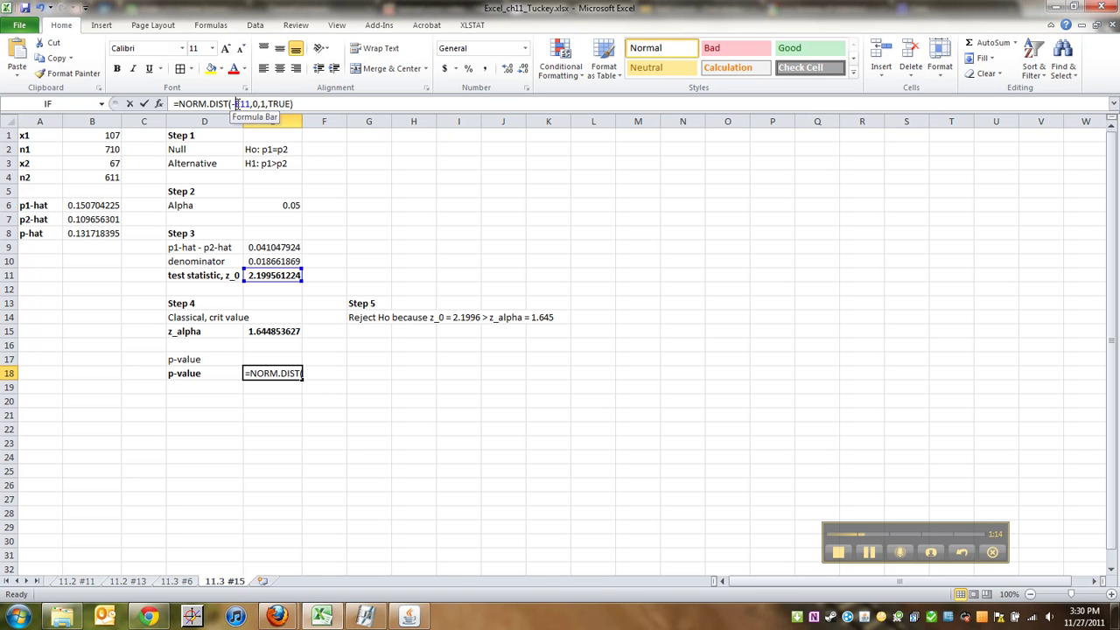
key(BackSpace)
key(Return)
key(Up)
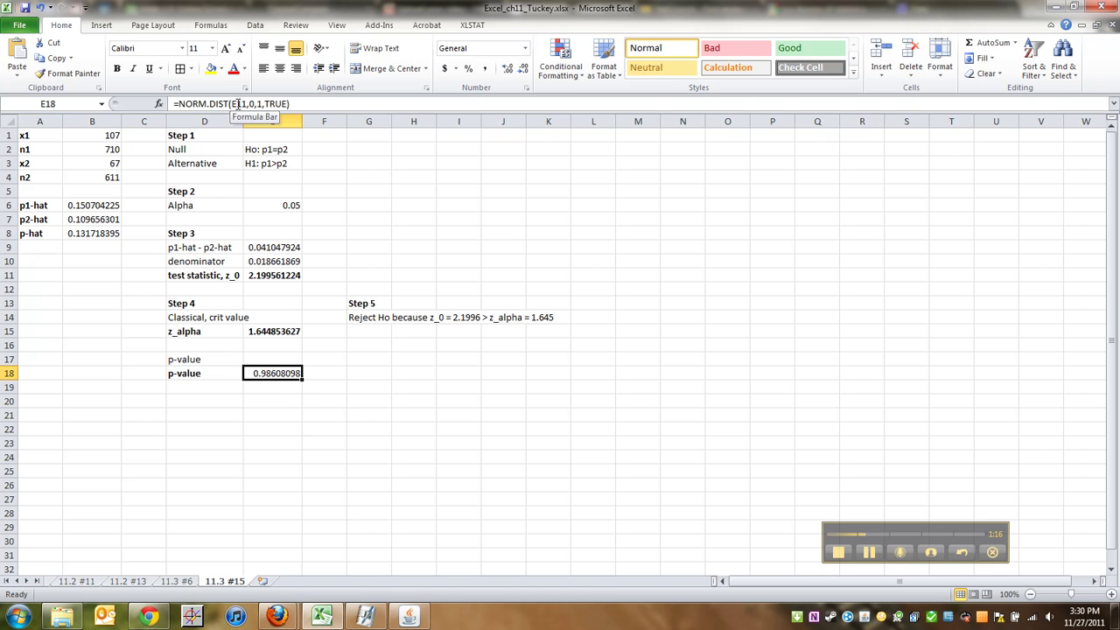
click(177, 104)
text(1-)
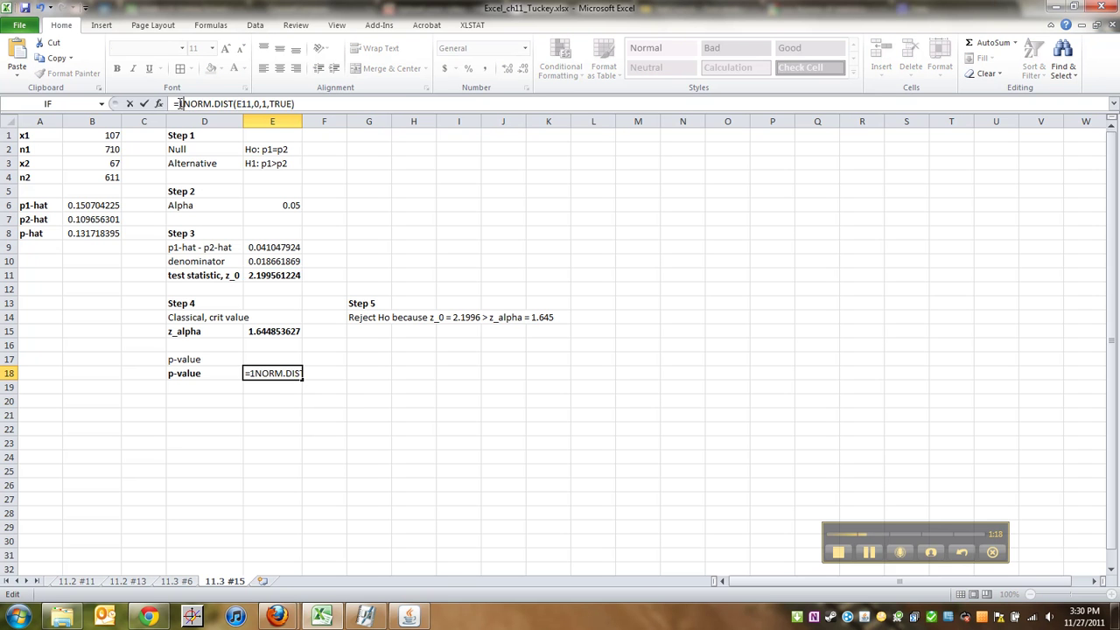
key(Return)
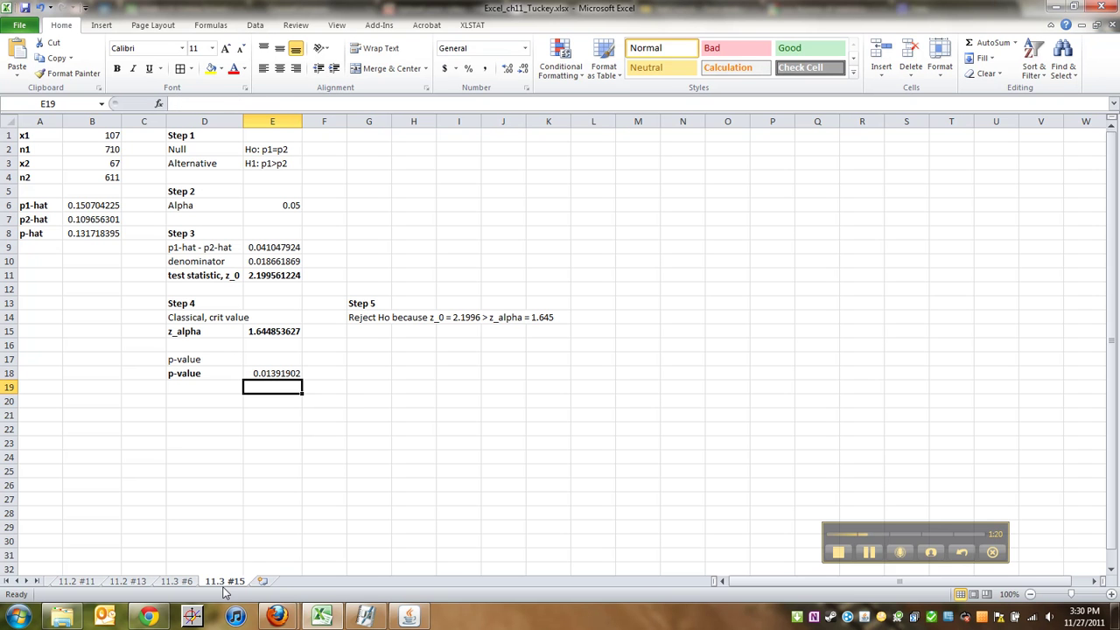
- Switch to the e-book in Firefox to check the P-value rejection rule in Step 5, and return to the Excel workbook
mouse_move(278, 620)
click(354, 544)
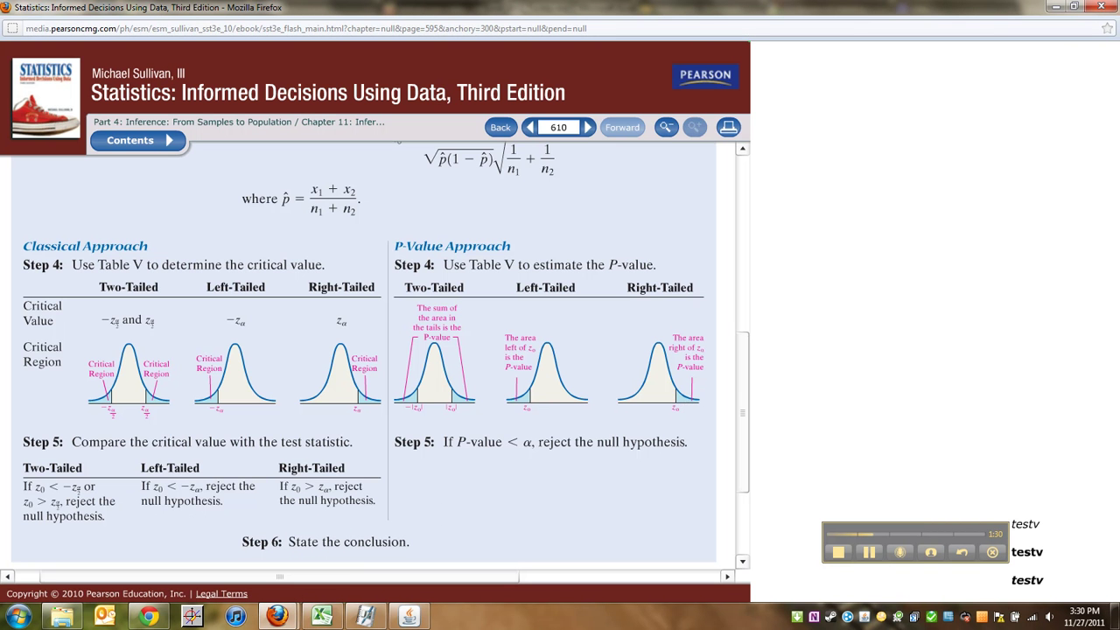
click(322, 617)
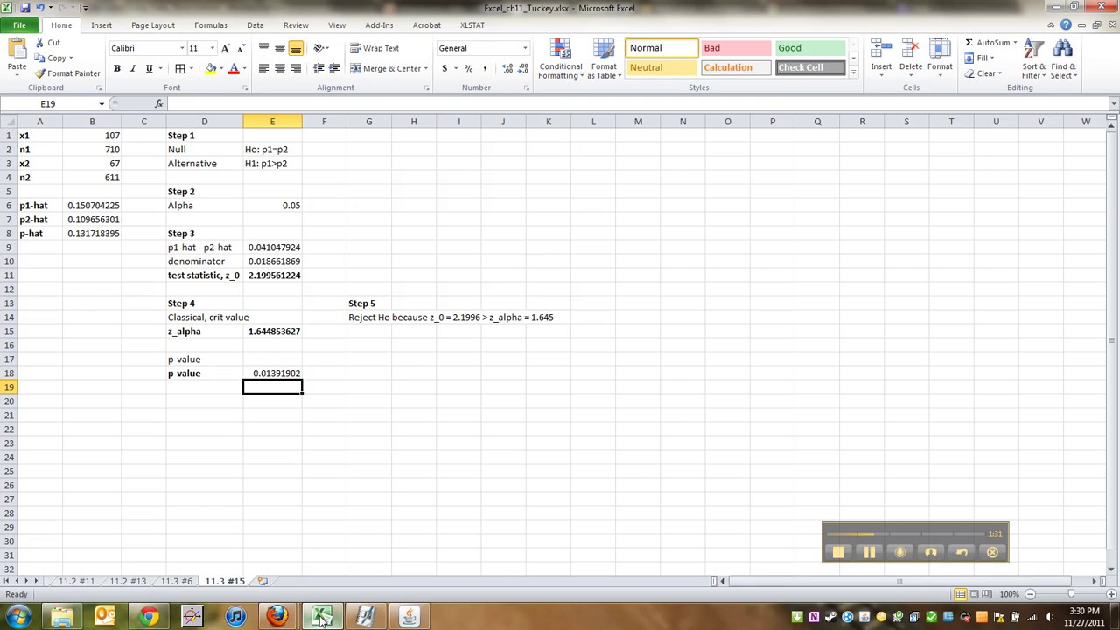
- Enter the older-version critical value formula =NORMINV(E6,0,1) in F15, beside the z_alpha value
click(325, 331)
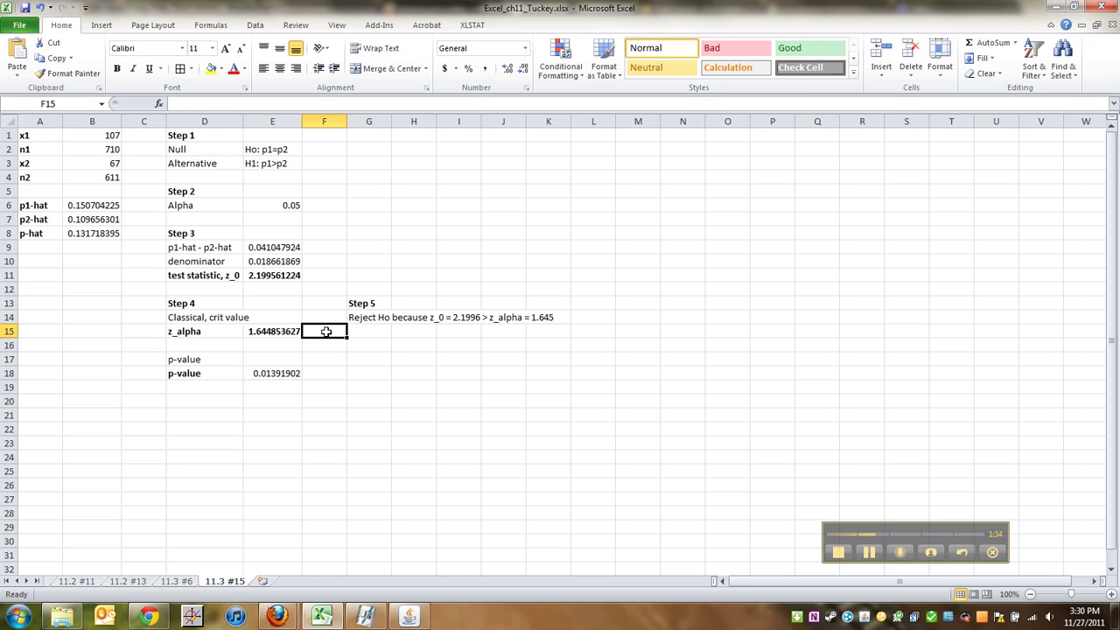
key(Left)
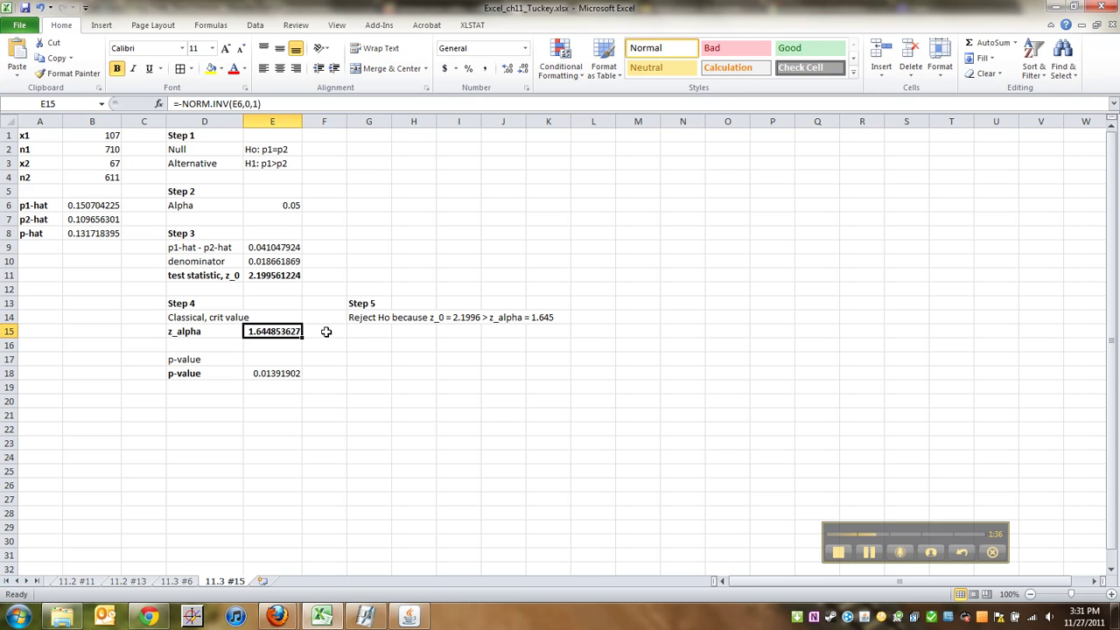
click(326, 332)
text(=)
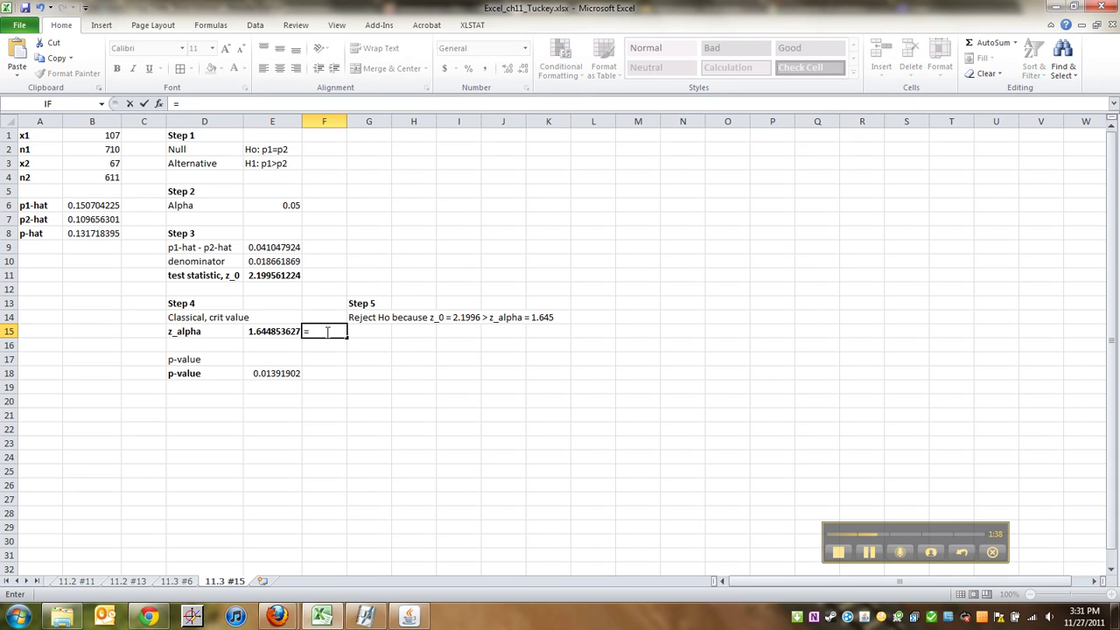
text(NORMINV)
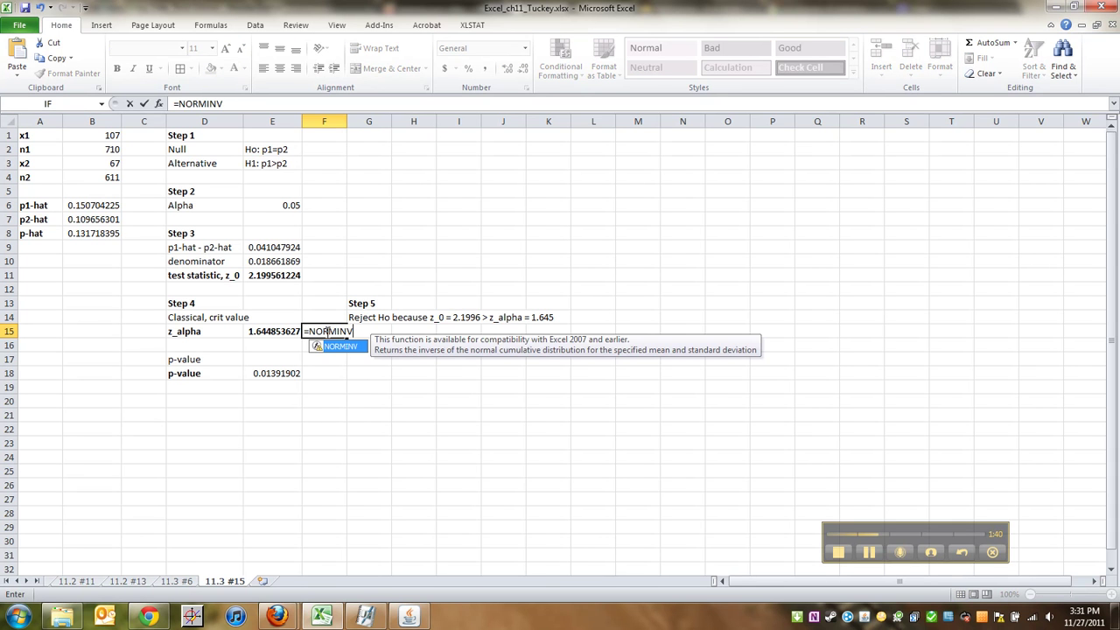
text(()
click(289, 208)
text(,0,1)
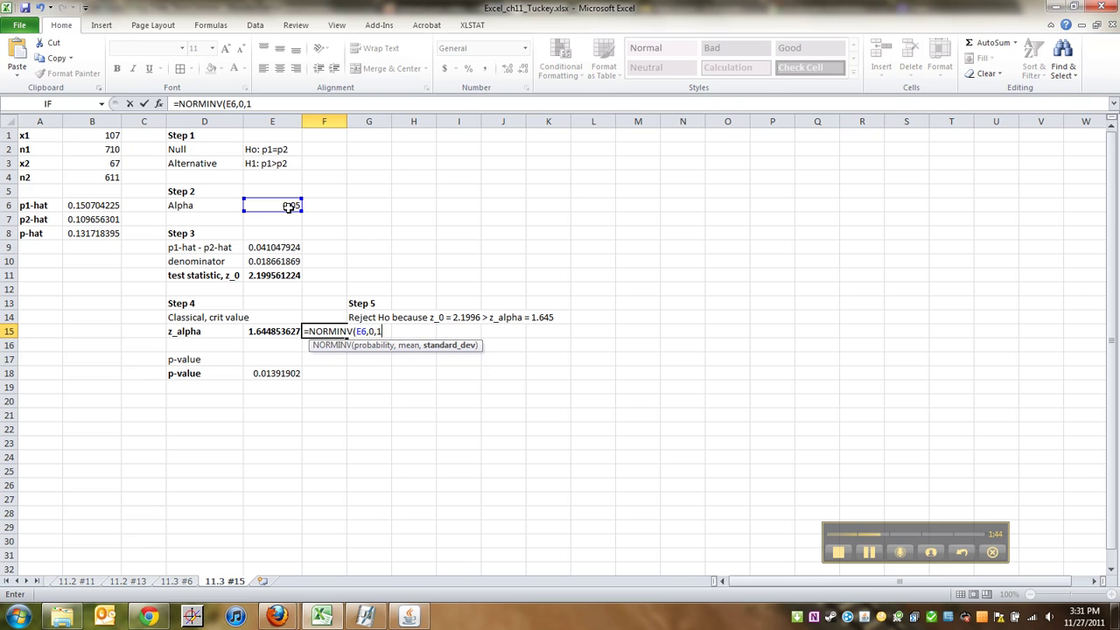
key(Return)
key(Up)
- Negate the F15 formula to =-NORMINV(E6,0,1) and autofit column F to its contents
click(179, 104)
text(-)
key(Return)
key(Up)
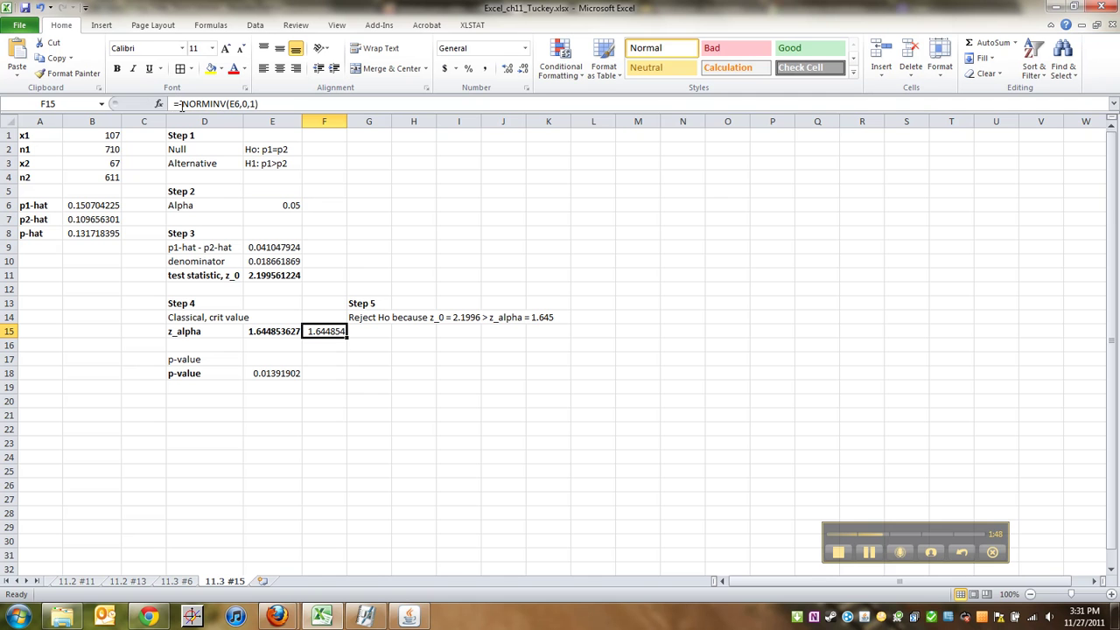
double_click(346, 121)
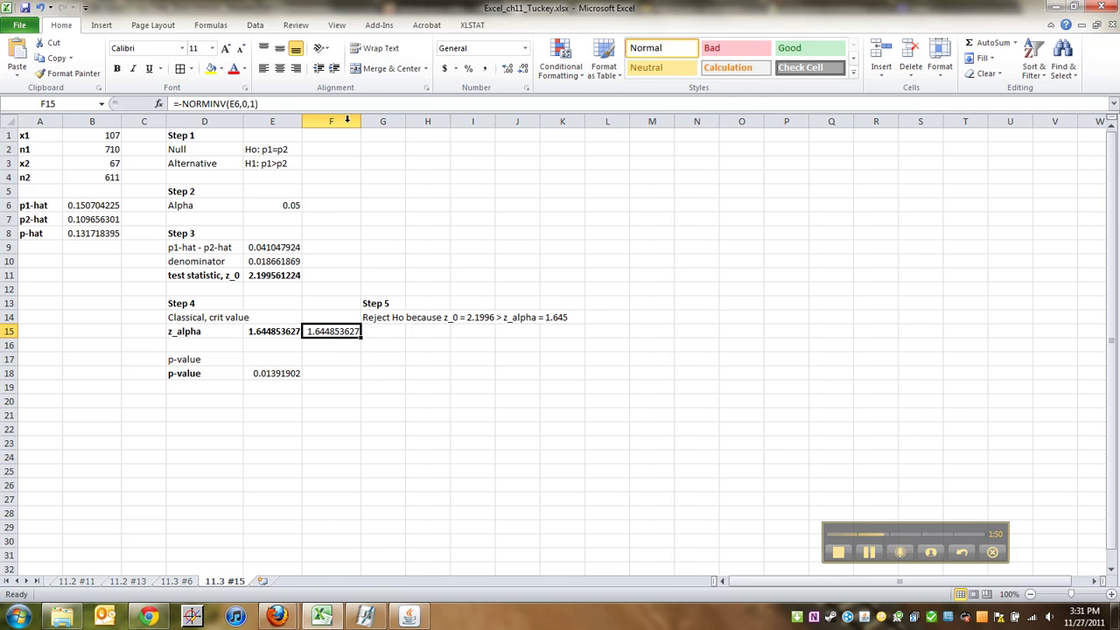
- Enter the older-version p-value formula =1-NORMDIST(E11,0,1,TRUE) in F18, beside the NORM.DIST p-value
click(291, 336)
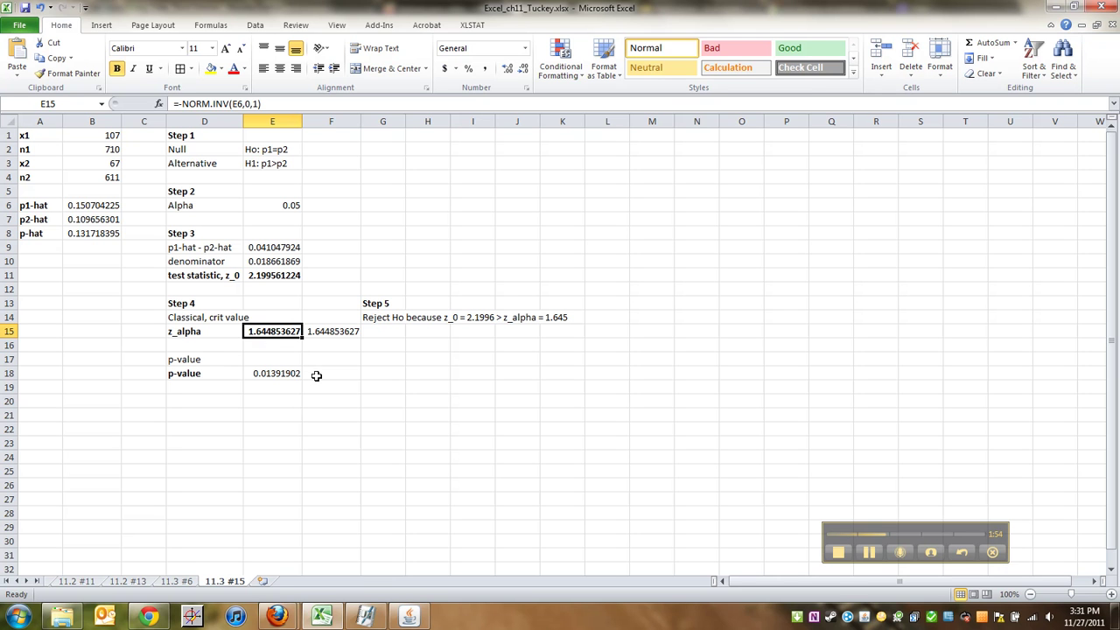
click(288, 376)
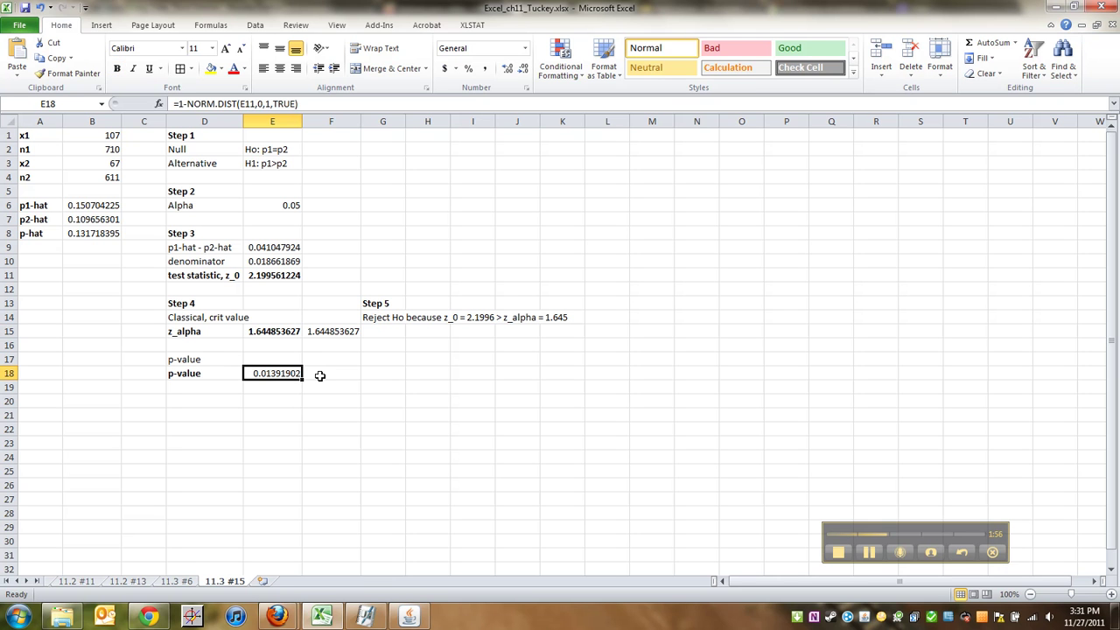
click(320, 376)
text(=)
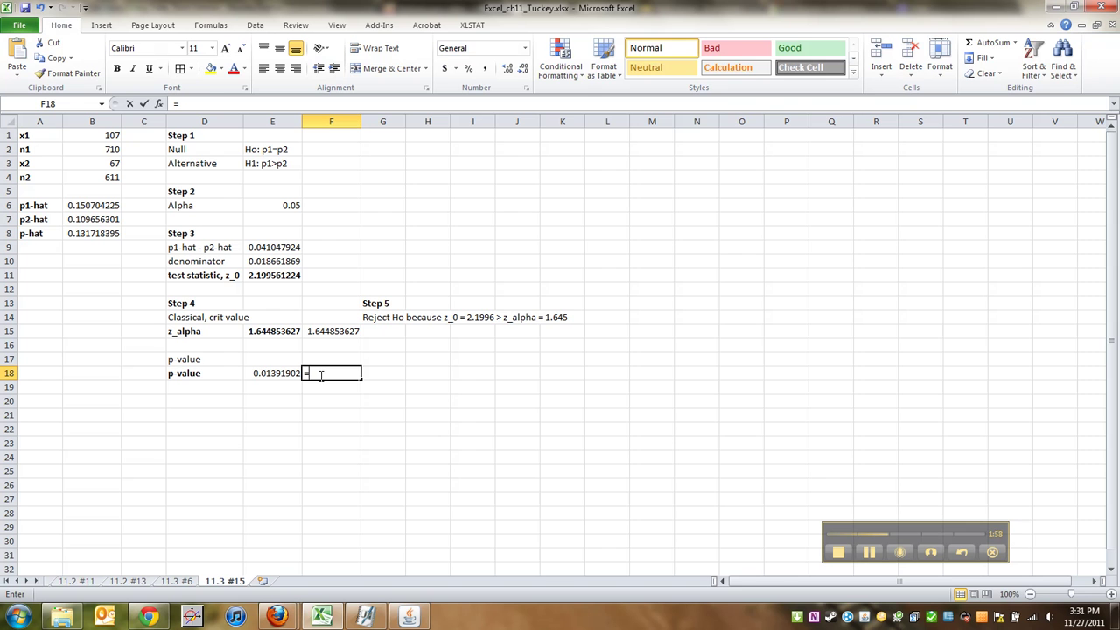
text(1-NORMDIST()
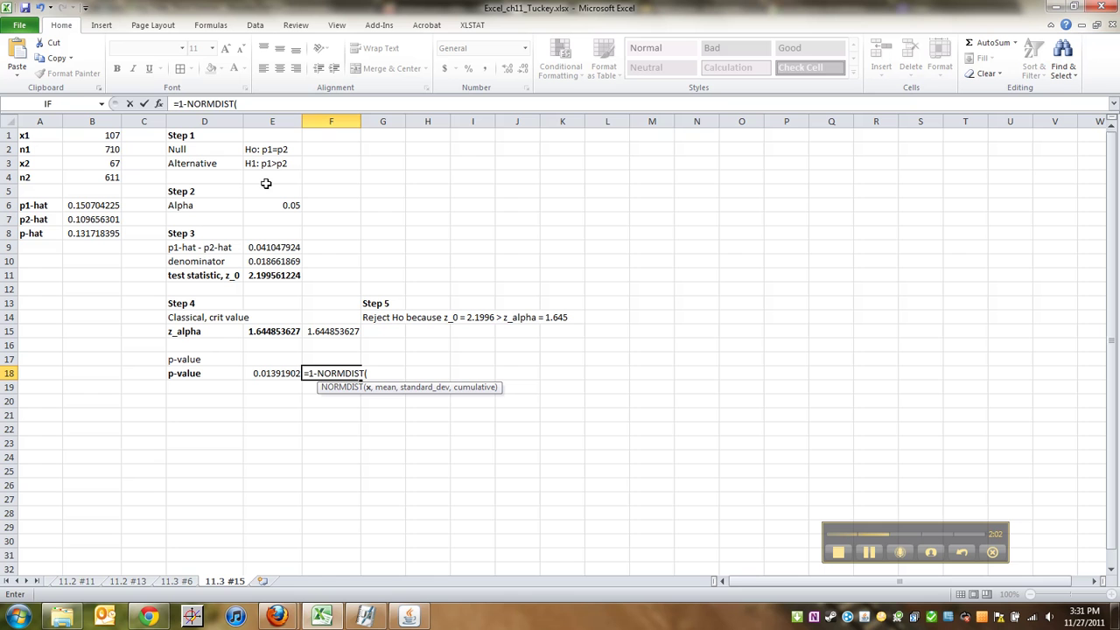
click(272, 279)
text(,0,1,)
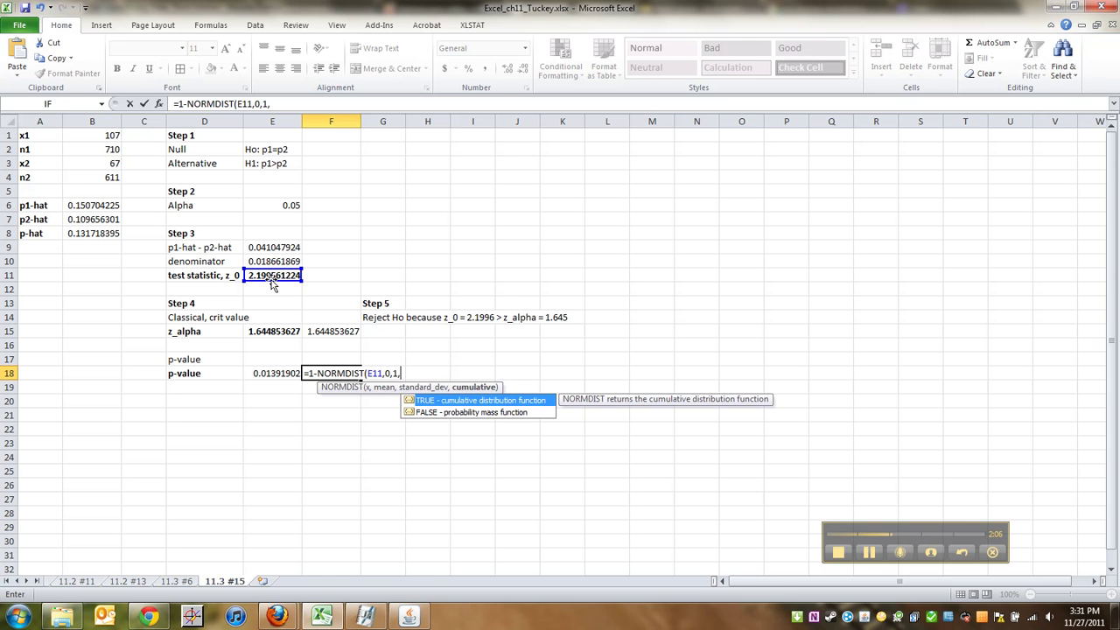
text(true))
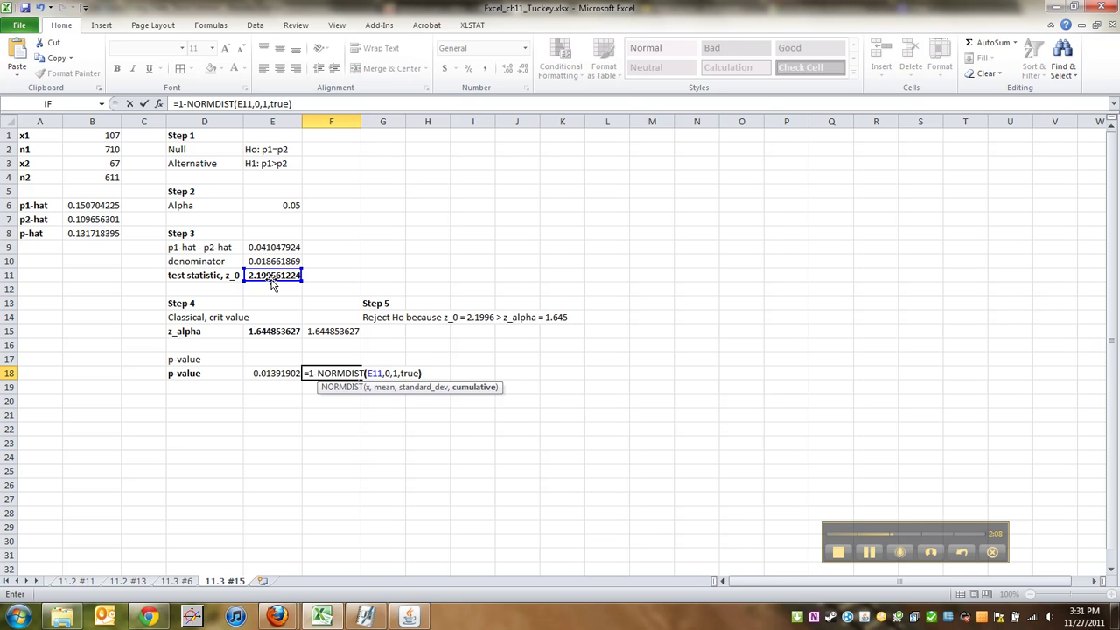
key(Return)
- Make the p-value in E18 bold while keeping the older-version result in F18 in regular weight
drag(325, 374, 281, 375)
key(ctrl+b)
click(426, 382)
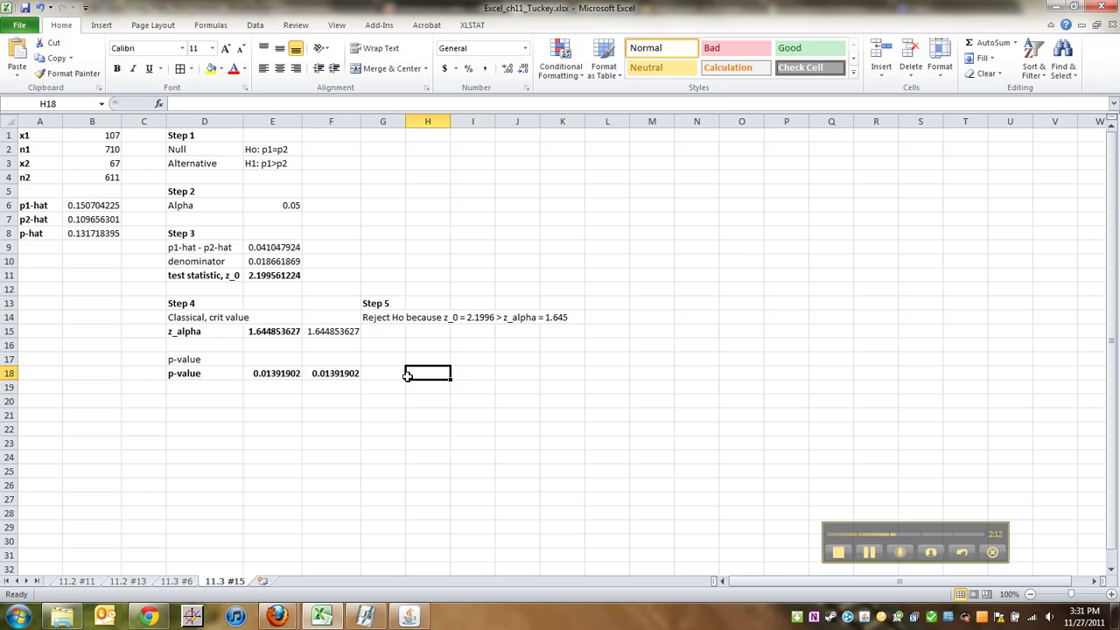
click(350, 373)
key(ctrl+b)
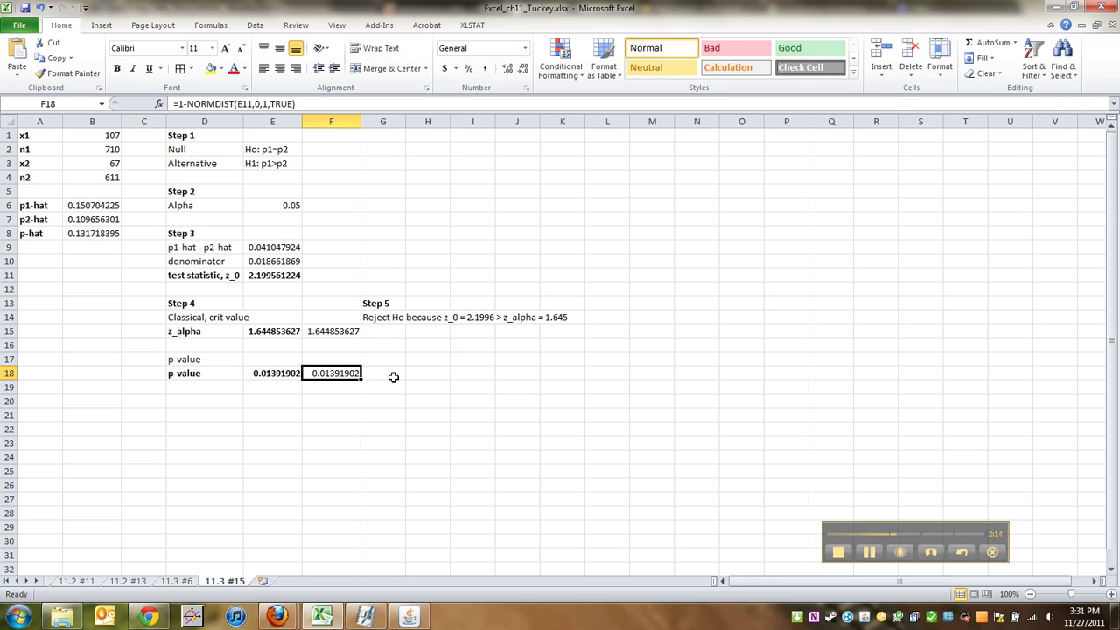
- Enter the P-value decision "Reject Ho because p = 0.0139 < alpha = 0.05" in G17 under Step 5
click(393, 376)
click(395, 359)
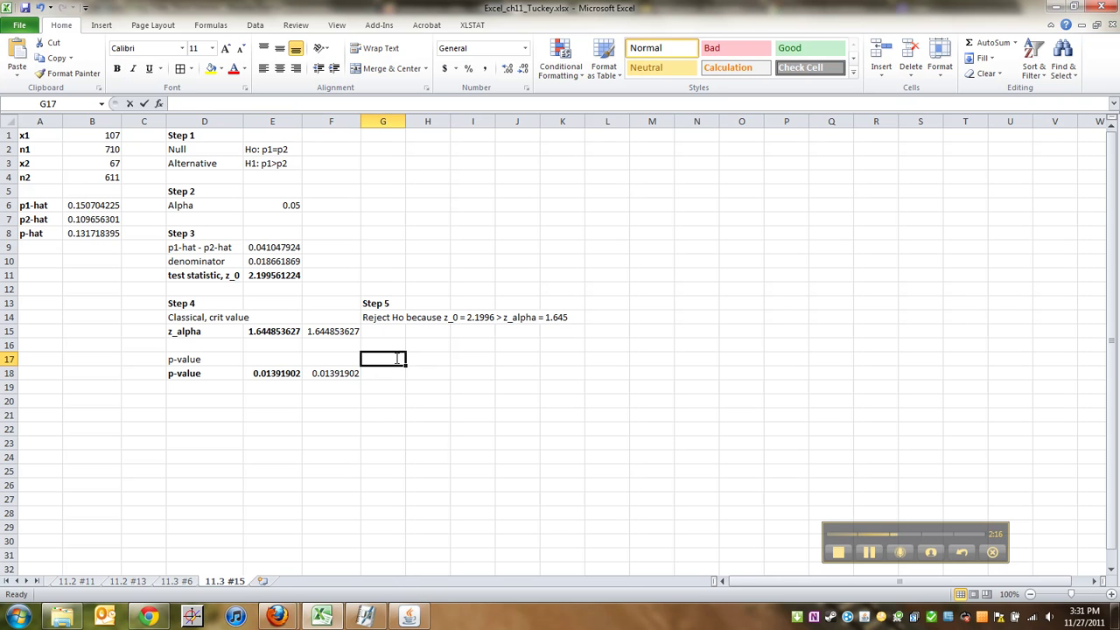
text(Reject Ho because p)
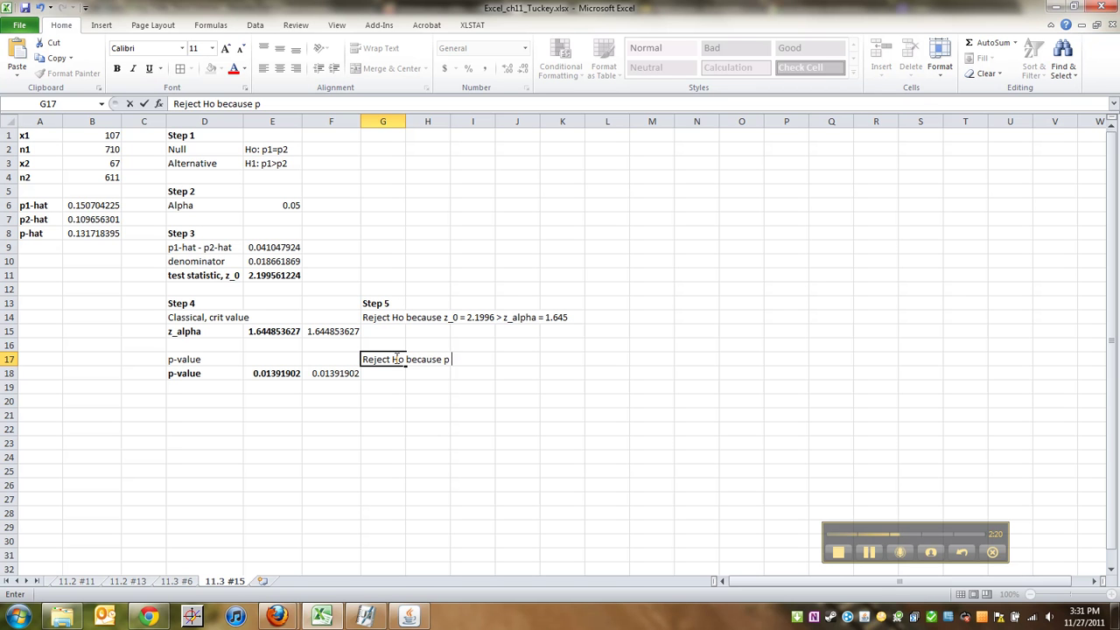
text( = 0.0139 < alpha = 0.05)
key(Return)
click(199, 428)
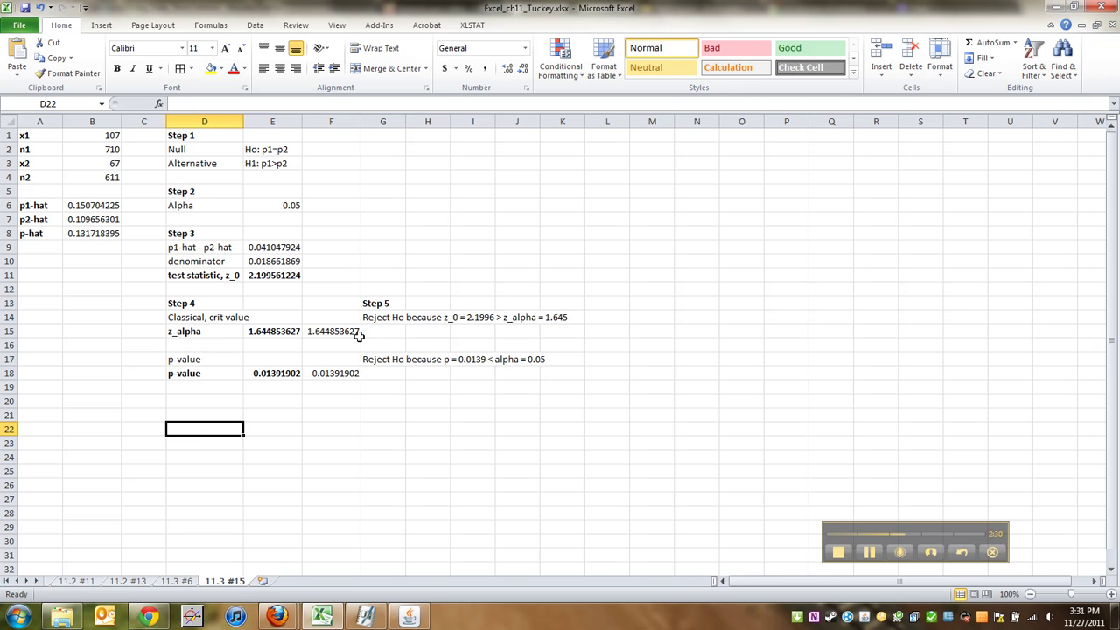
- Switch to StatCrunch in Firefox and start a two-sample proportion analysis with summary data
mouse_move(276, 617)
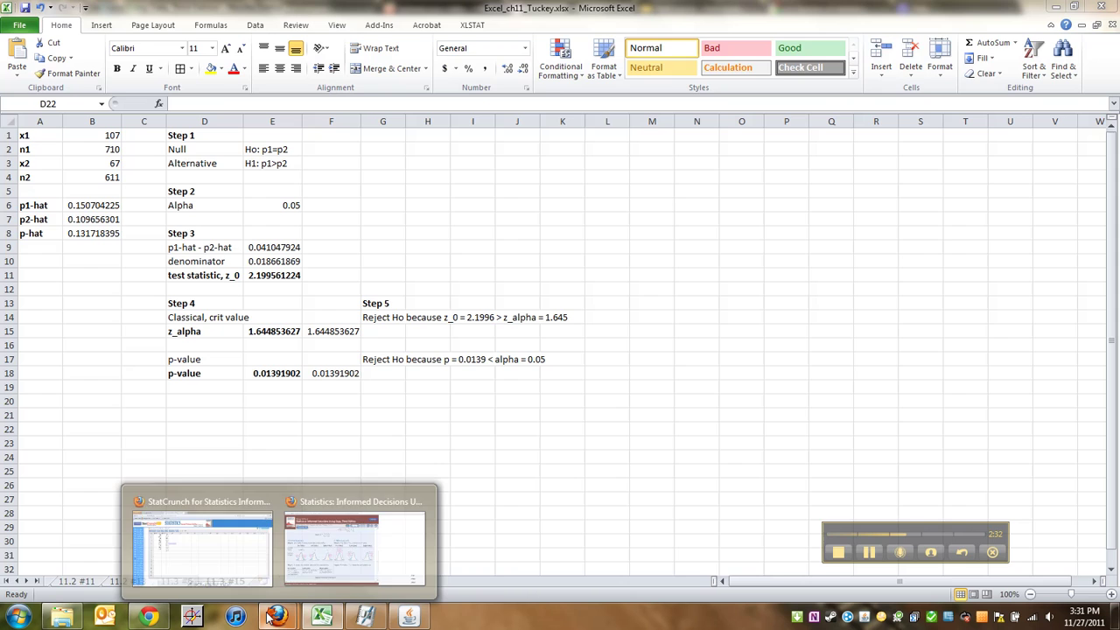
click(247, 536)
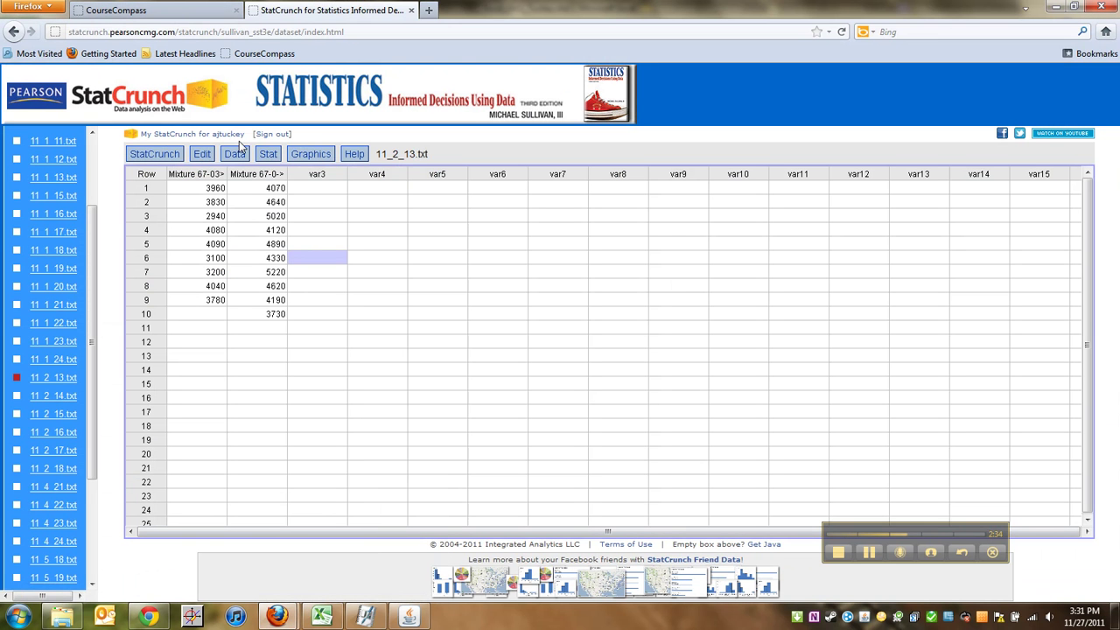
click(271, 157)
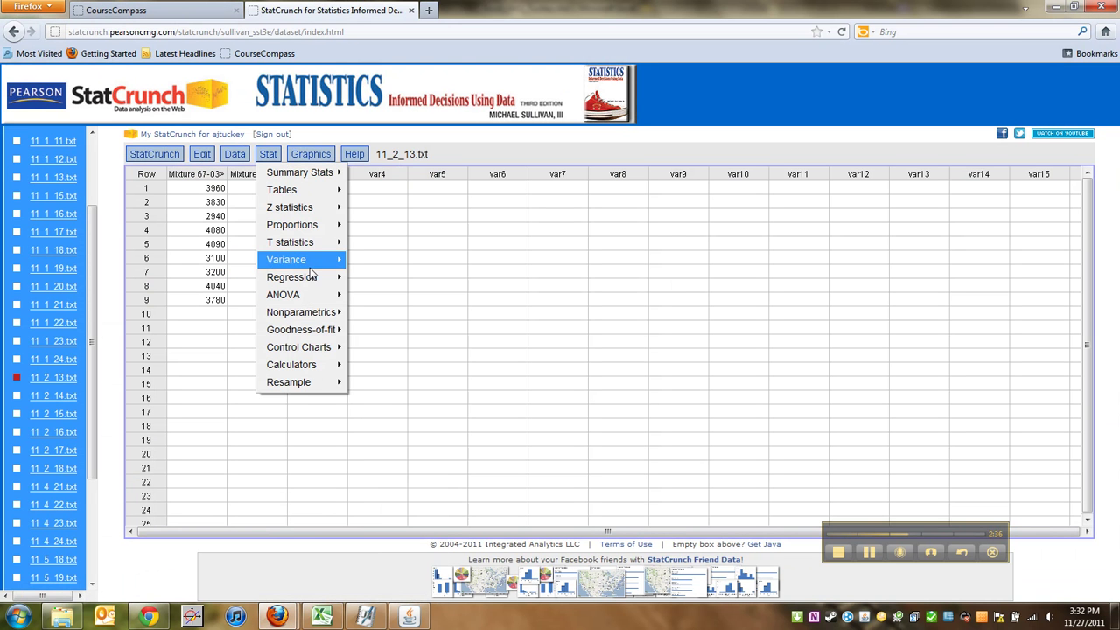
mouse_move(321, 229)
mouse_move(394, 244)
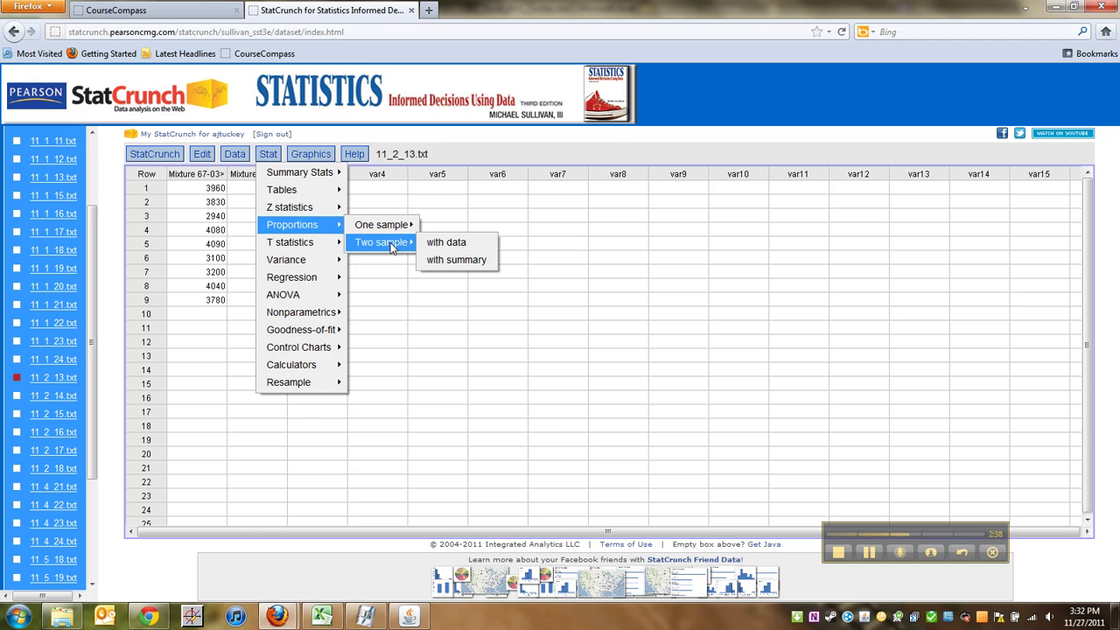
click(477, 266)
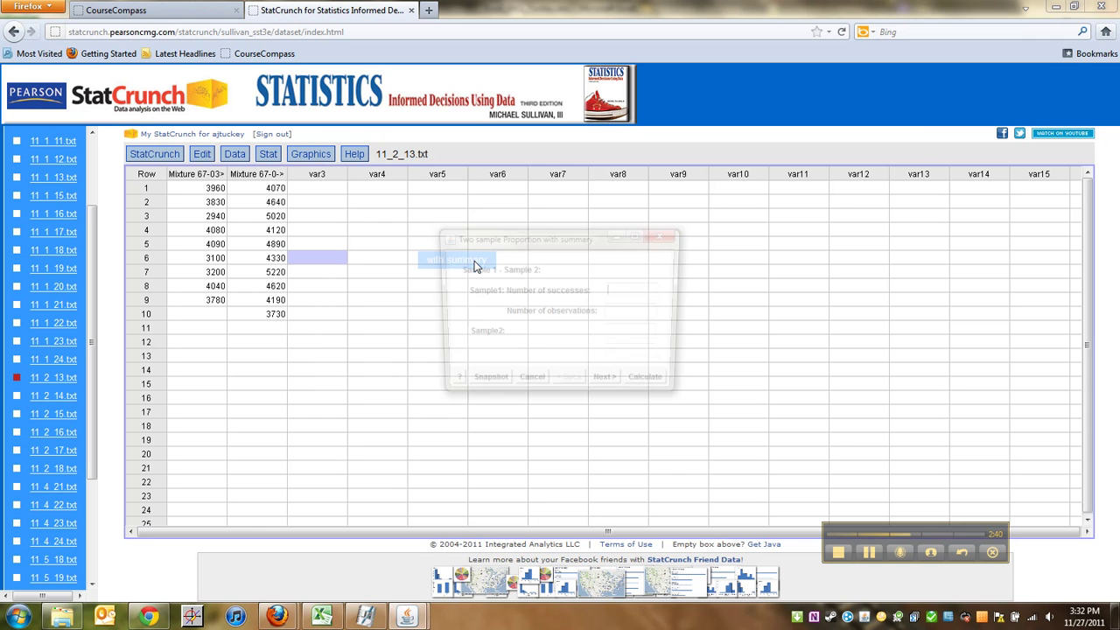
- With the Excel data in view, enter 107 successes of 710 observations for sample 1 and 67 of 611 for sample 2 in the StatCrunch dialog
click(321, 616)
mouse_move(404, 618)
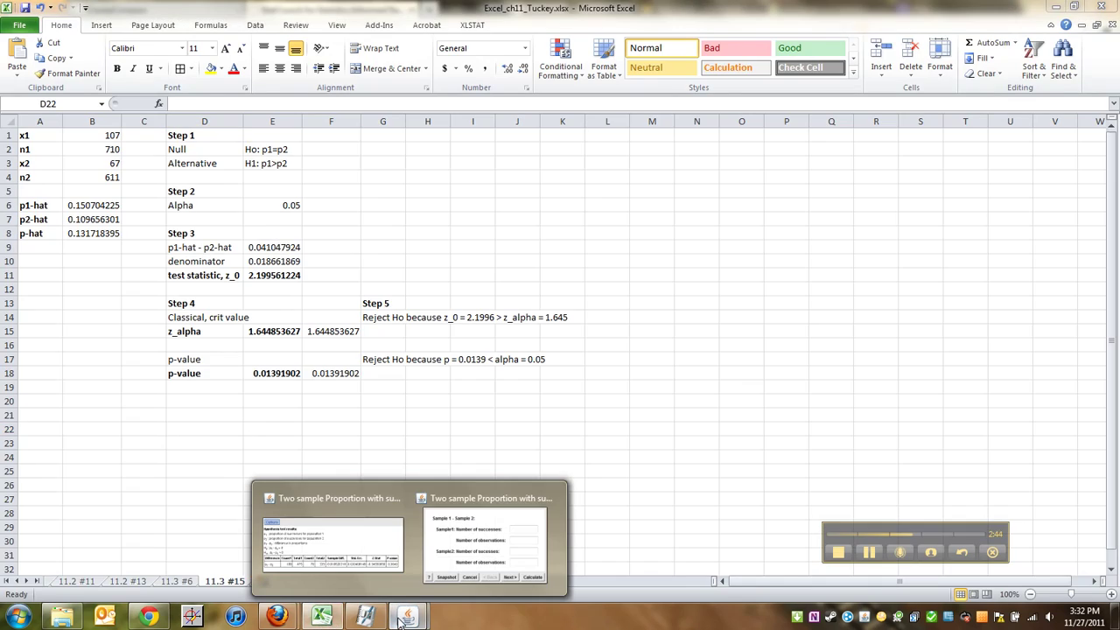
click(490, 529)
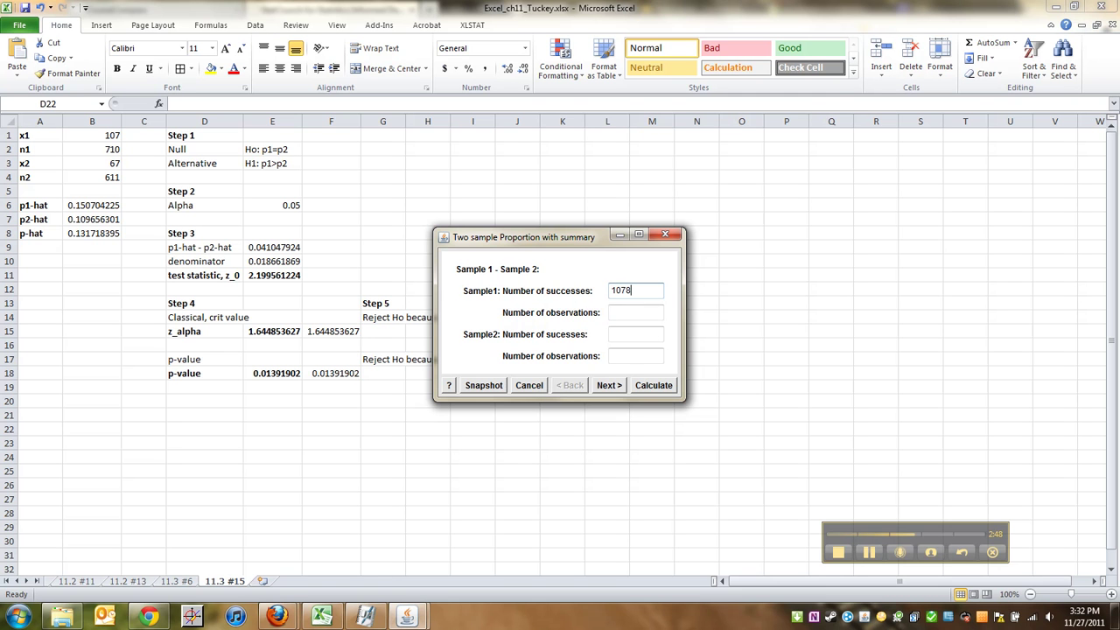
text(1078)
key(BackSpace)
key(Tab)
text(710)
key(Tab)
key(Tab)
text(61)
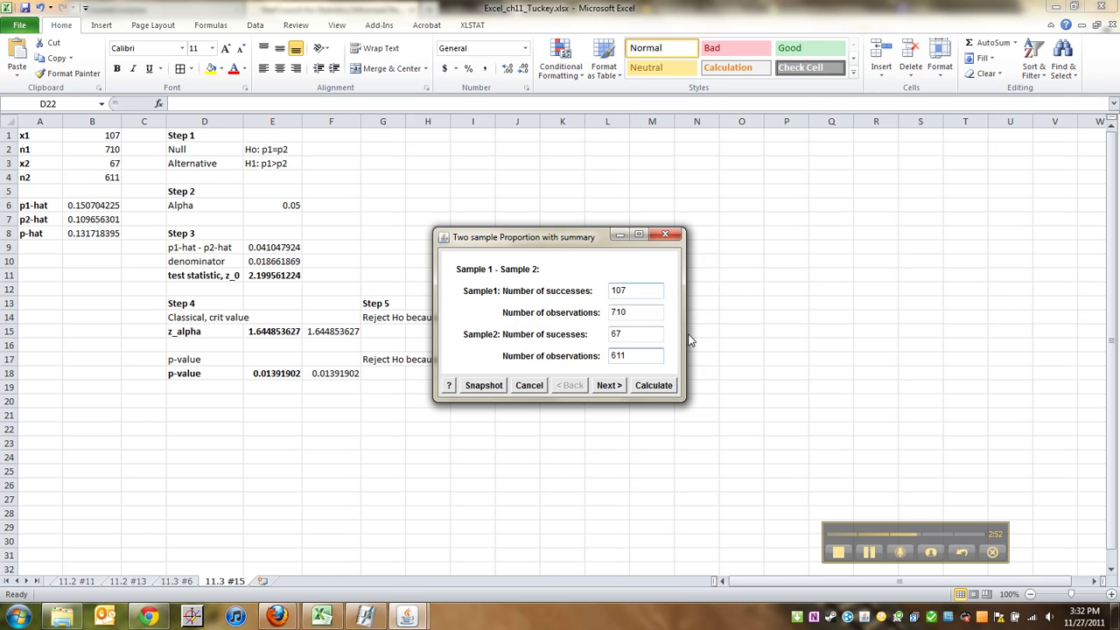
- Set the hypothesis test's alternative to > with a null difference of 0, calculate the results, and move the results window
click(612, 387)
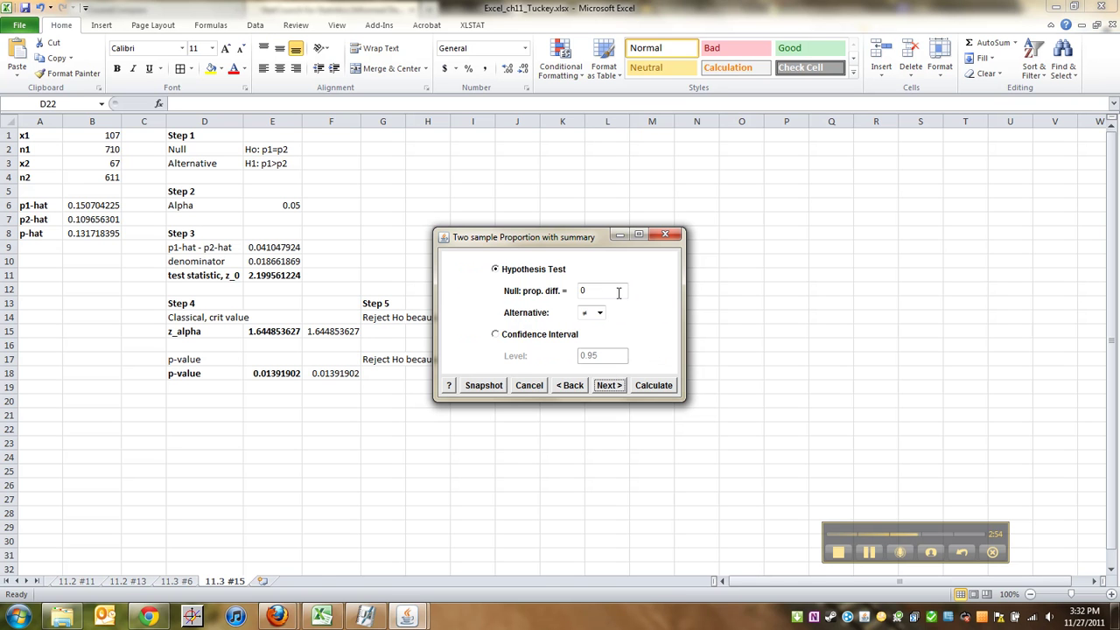
click(600, 313)
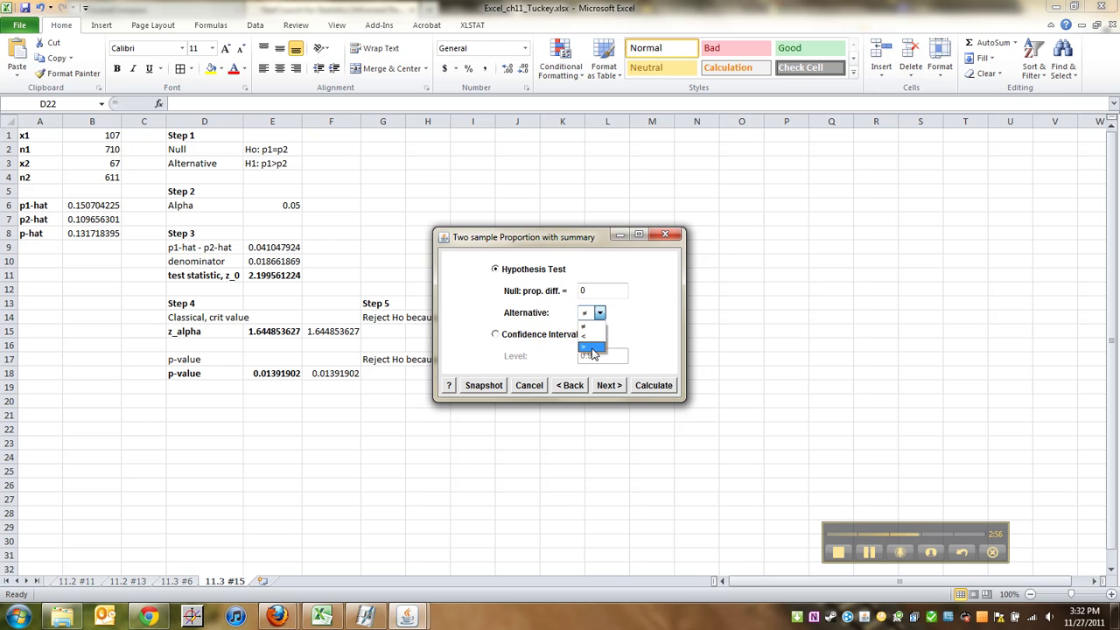
click(593, 349)
click(653, 385)
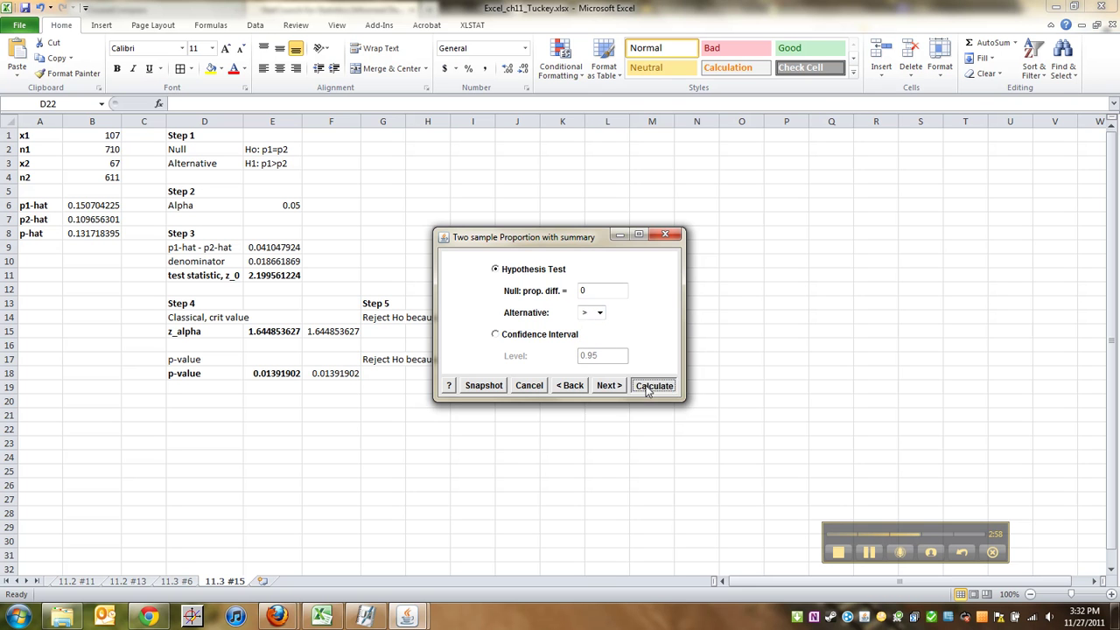
drag(607, 229, 718, 133)
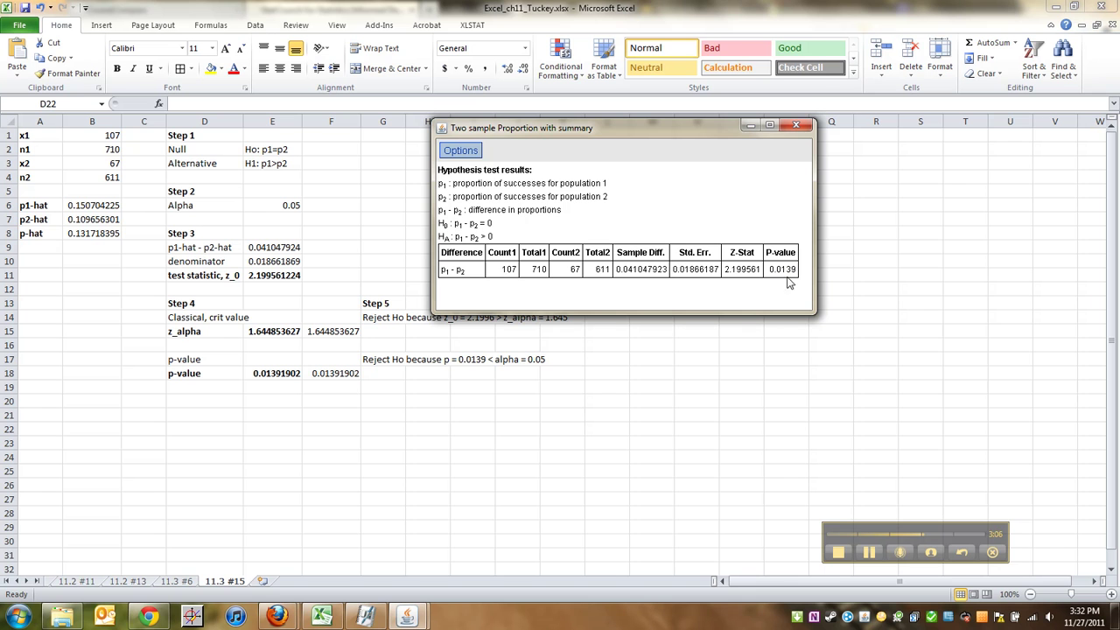
- Copy the StatCrunch hypothesis test results and paste them into the Excel sheet at I2 with their source formatting
click(472, 152)
click(463, 192)
click(568, 347)
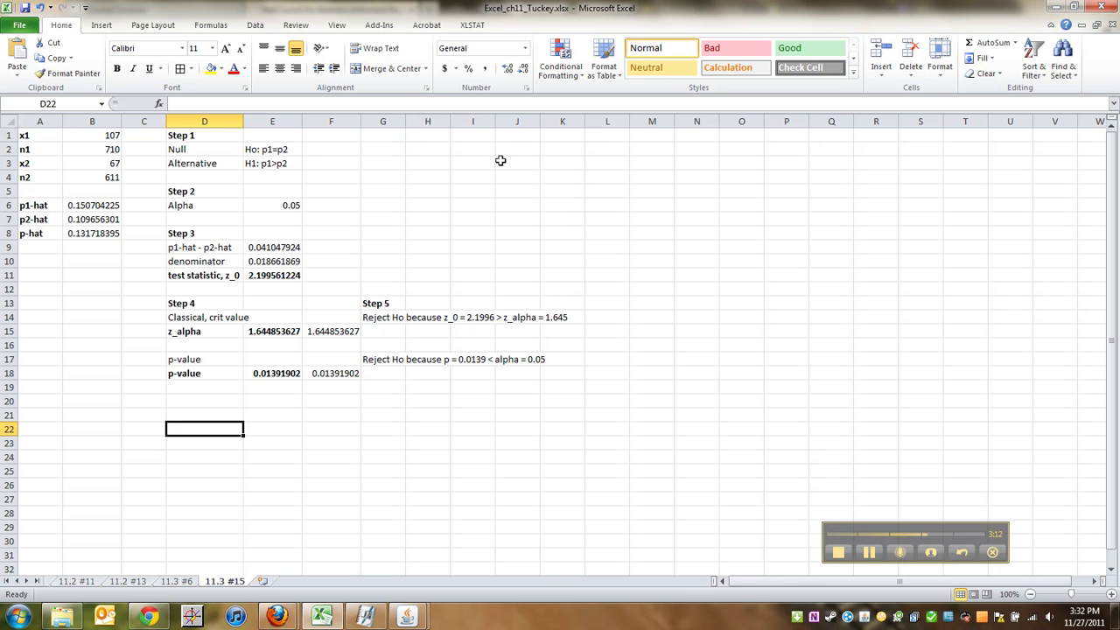
click(485, 148)
right_click(485, 147)
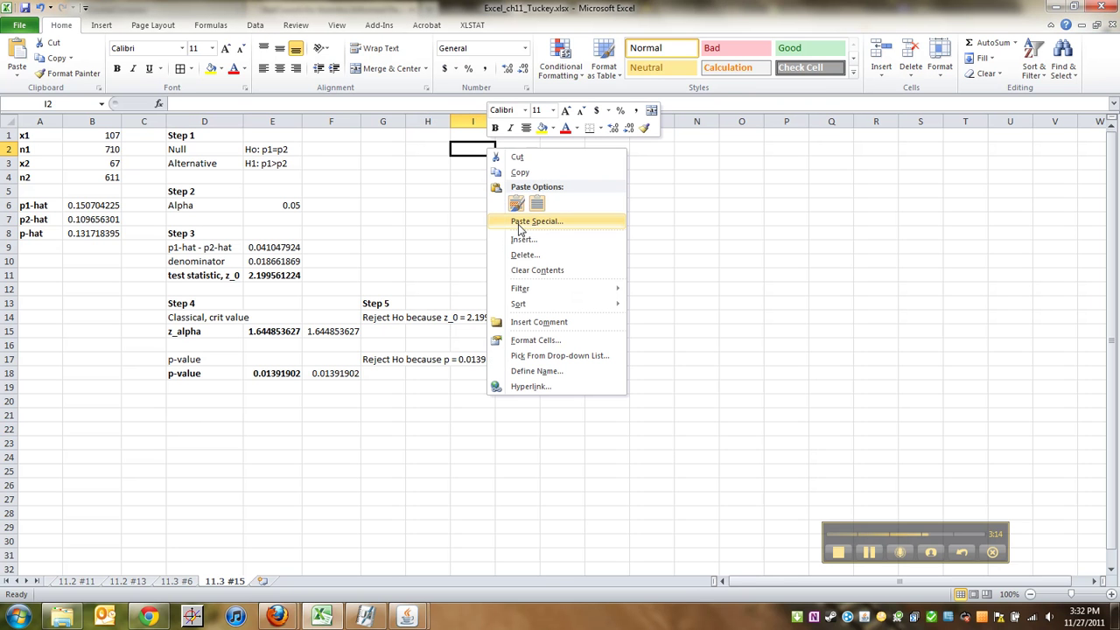
click(517, 205)
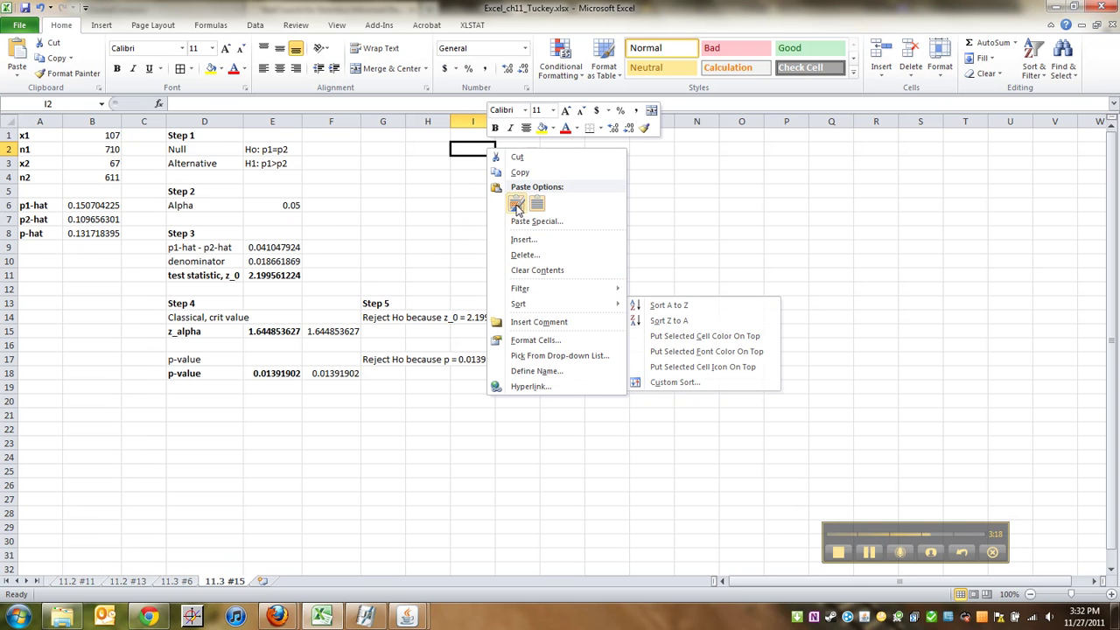
click(517, 205)
click(698, 292)
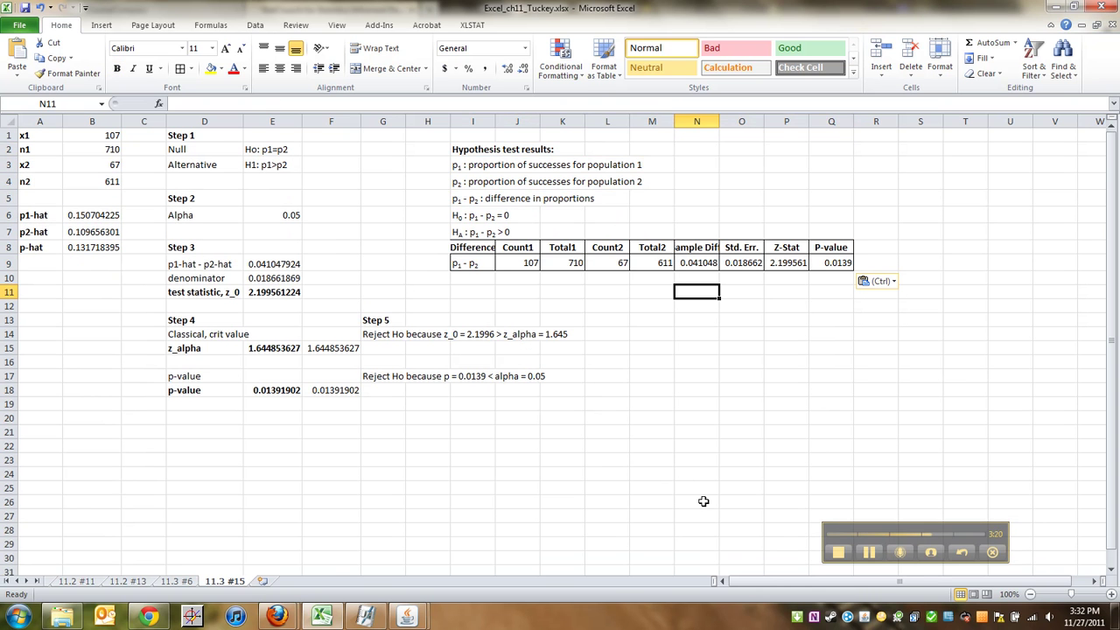
- Switch to the e-book in Firefox, go to page 619 and find problem 15 about Prevnar
mouse_move(277, 617)
mouse_move(312, 567)
click(313, 566)
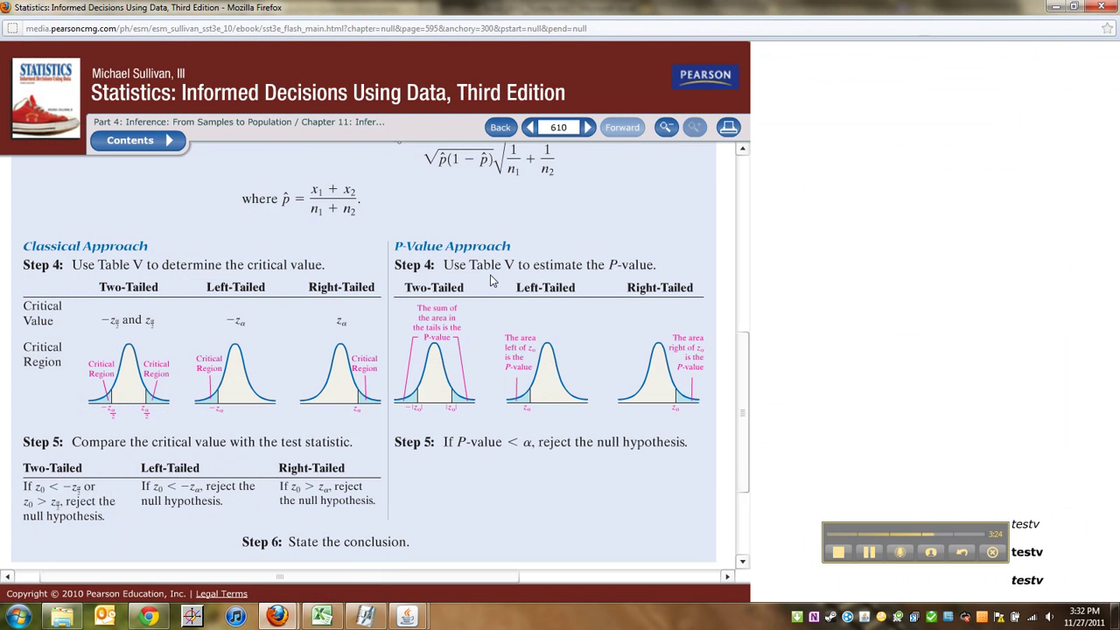
click(569, 128)
key(BackSpace)
text(9)
key(Return)
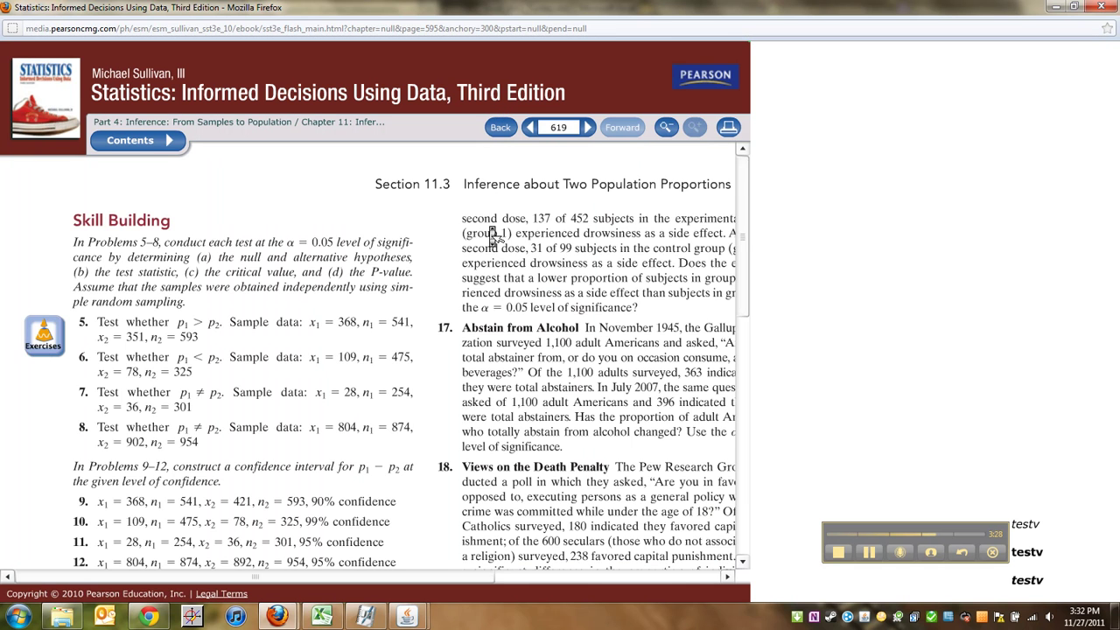
scroll(491, 232, down, 6)
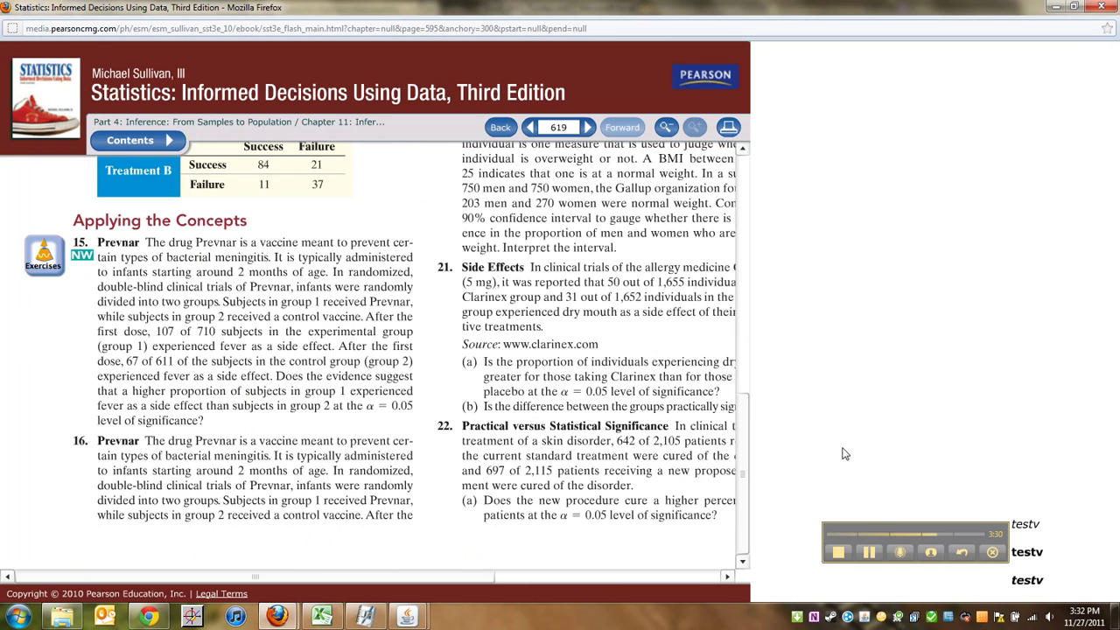
click(869, 553)
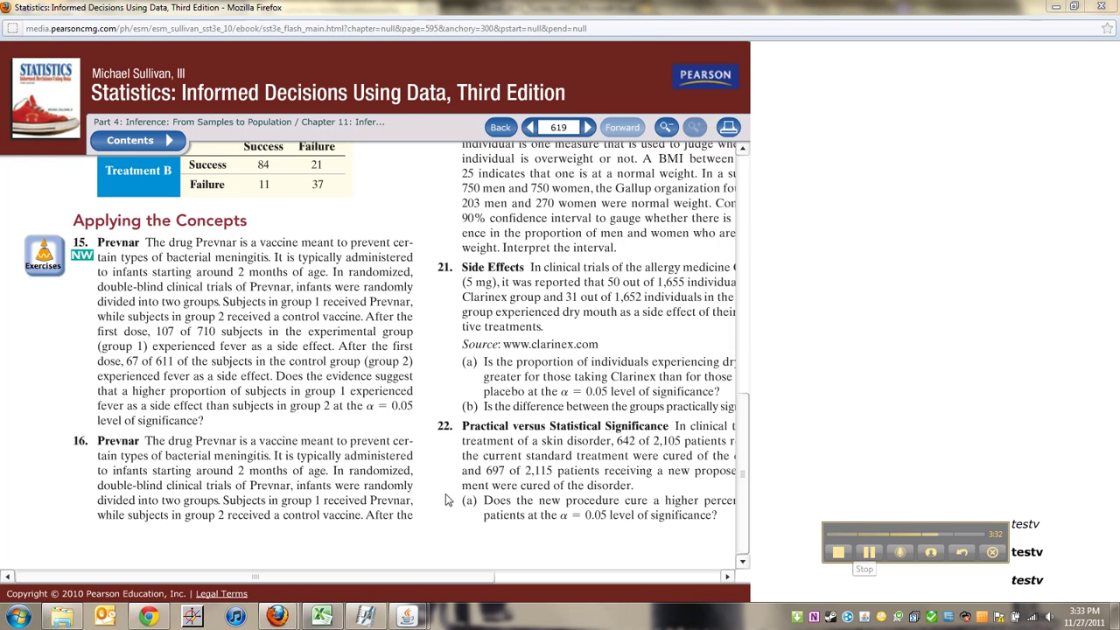
- Return to the Excel workbook, restore its window to a smaller size beside the e-book, and enter the bold heading Step 6 in D21
click(310, 618)
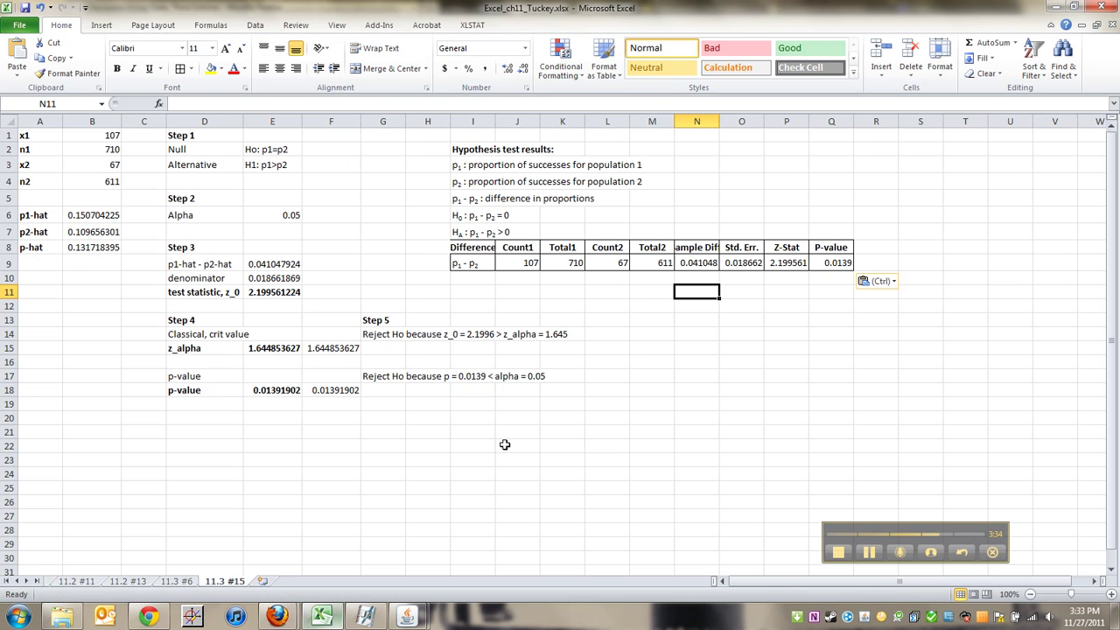
click(1074, 7)
click(808, 442)
key(ctrl+b)
text(Step 6)
key(Return)
- Enter in D22: The evidence supports the claim that there is a higher proportion of subjects in group 1 who experienced fever as a side effect
text(Tjhere)
key(BackSpace)
key(BackSpace)
key(BackSpace)
key(BackSpace)
text(There)
key(BackSpace)
key(BackSpace)
text(evidence supports the claim that)
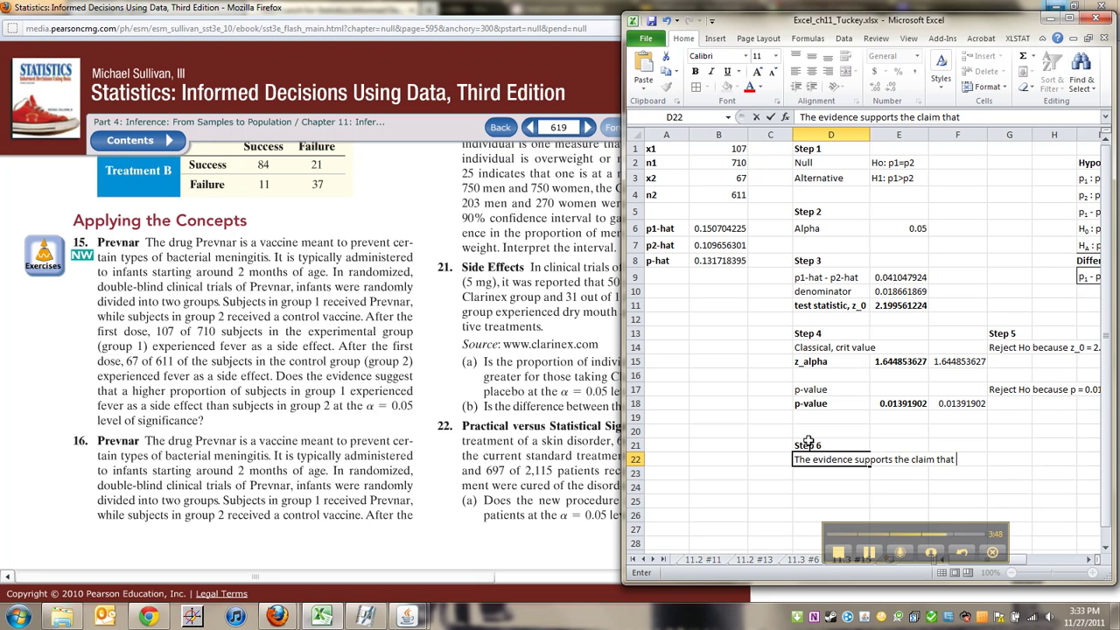
text( there is a hig)
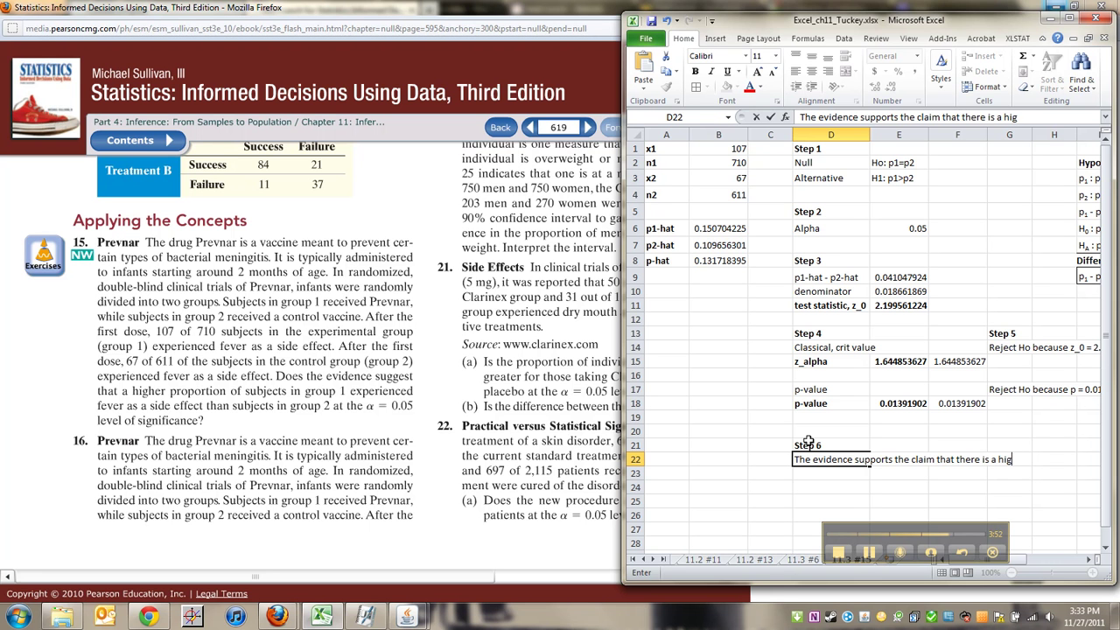
text(her proportion of subjec)
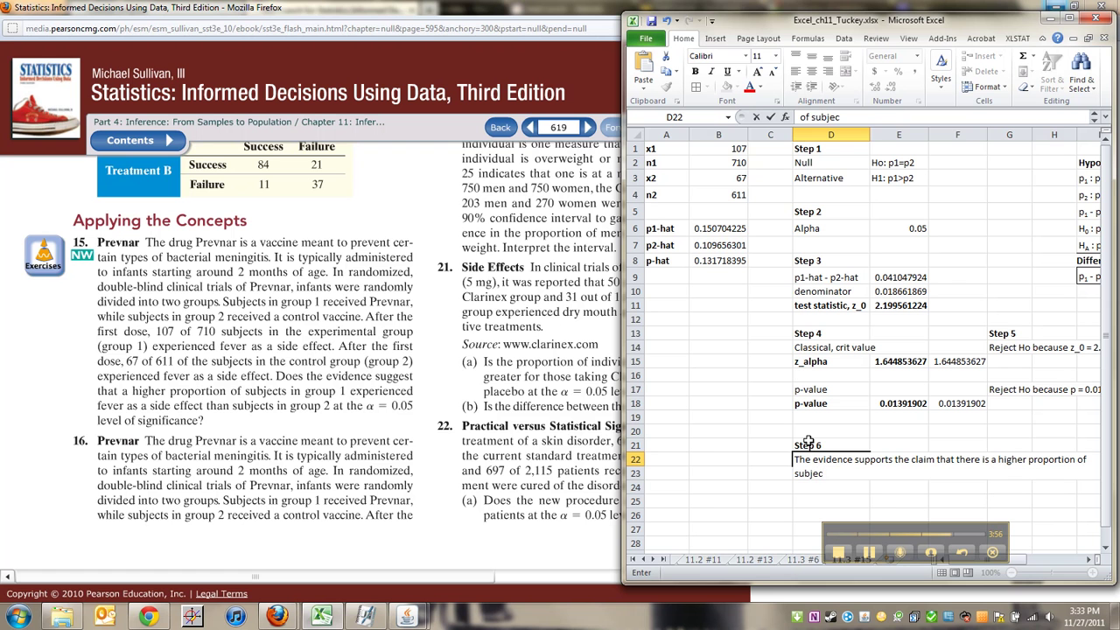
text(ts in group 1 who experienced fever as )
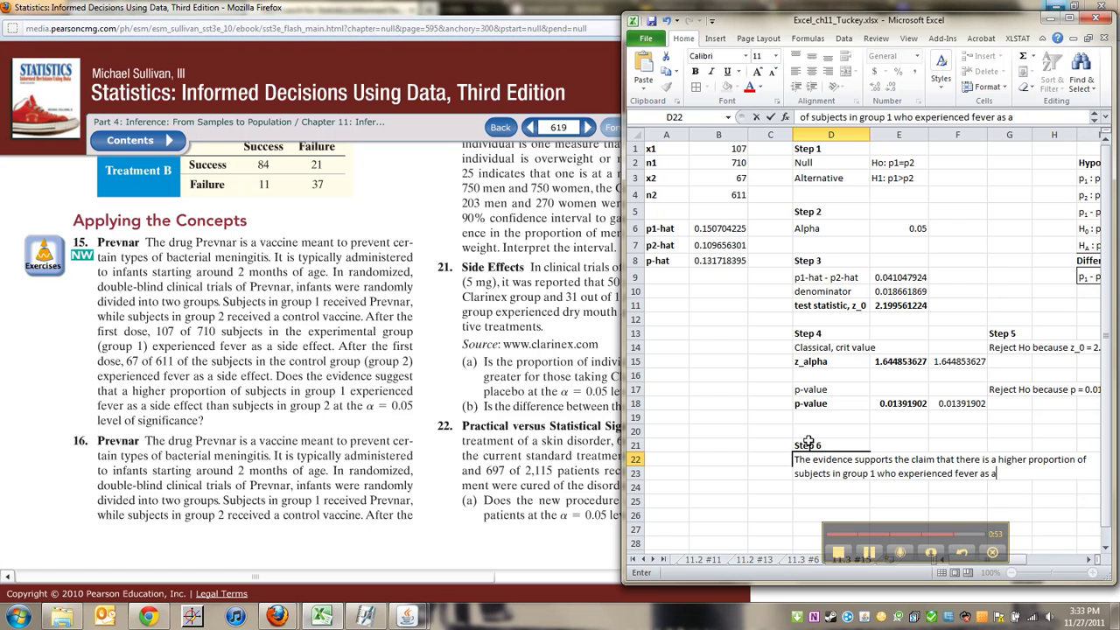
text(a side effect)
key(Return)
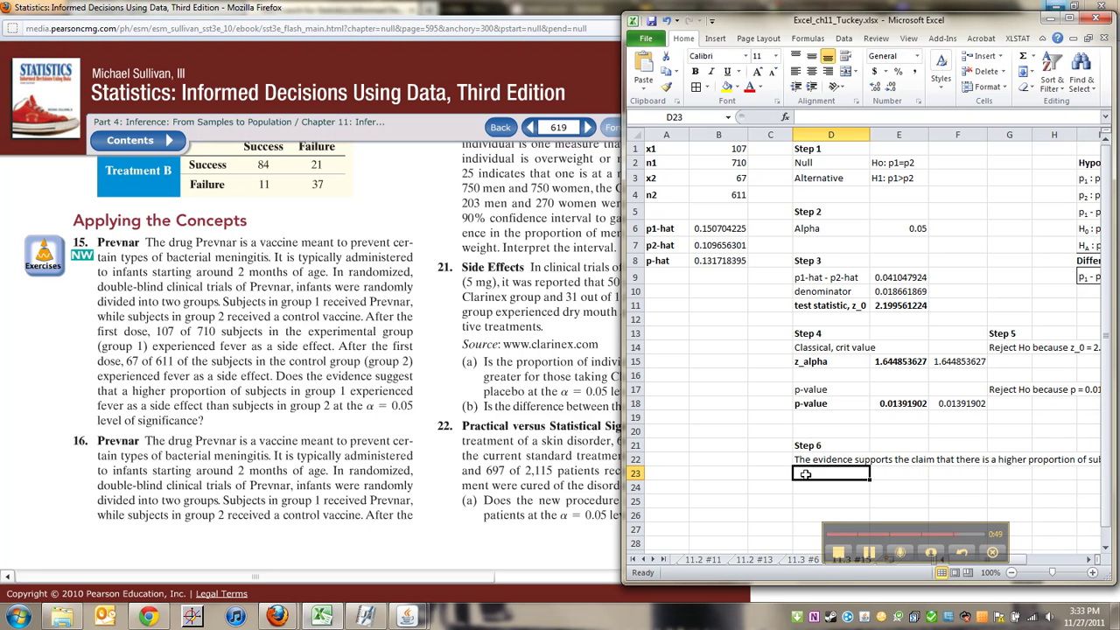
- Switch to the e-book and find problem 17, Abstain from Alcohol, on page 619 so its full text is readable
click(868, 555)
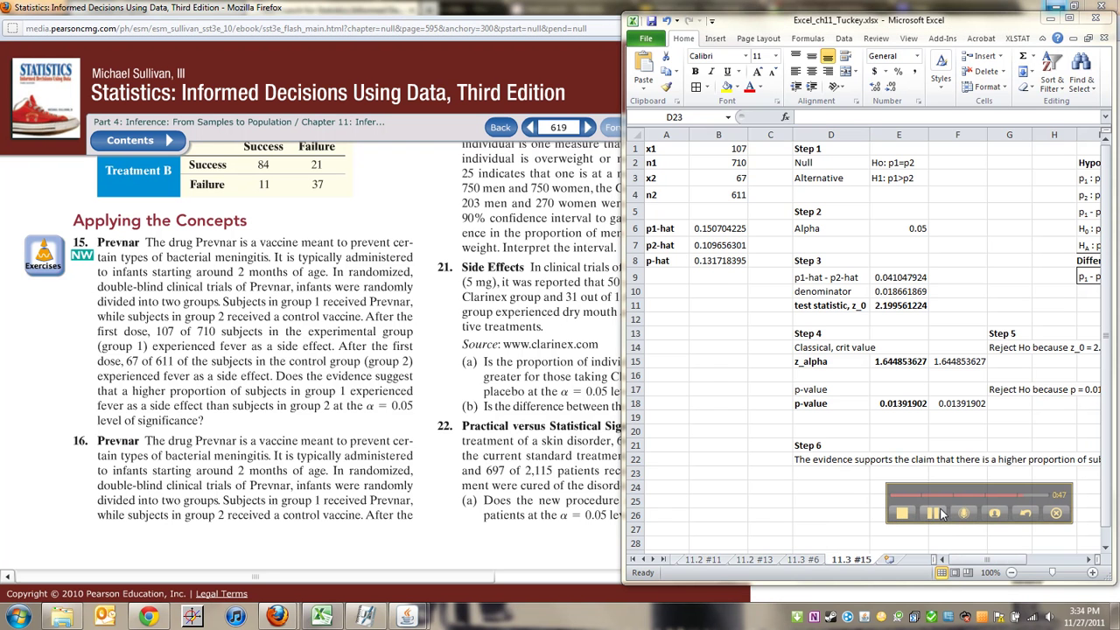
click(595, 417)
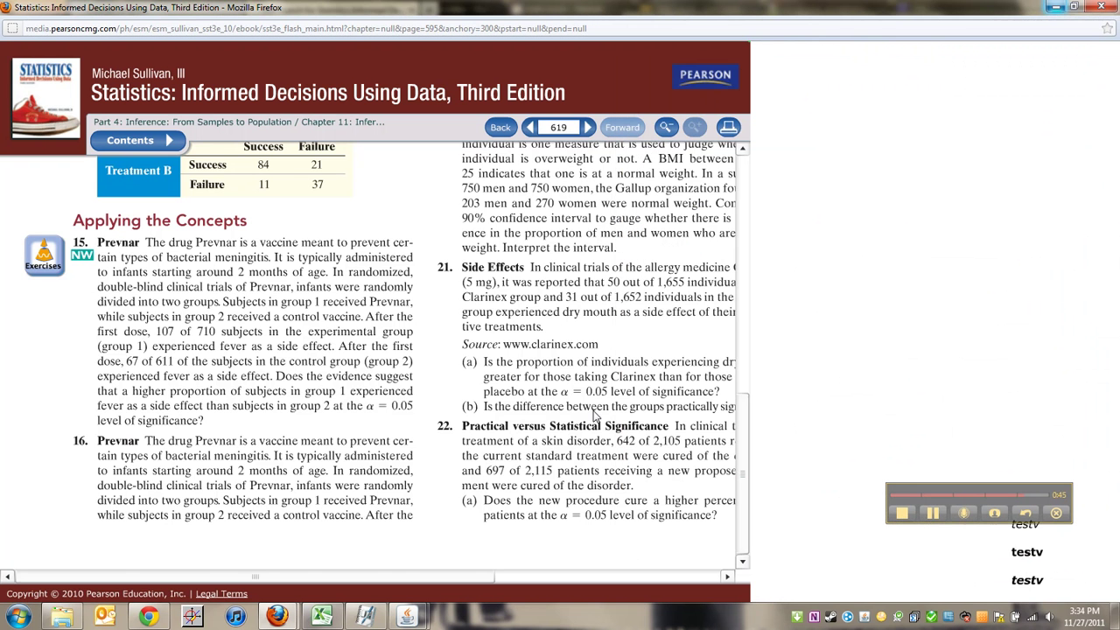
scroll(595, 416, up, 5)
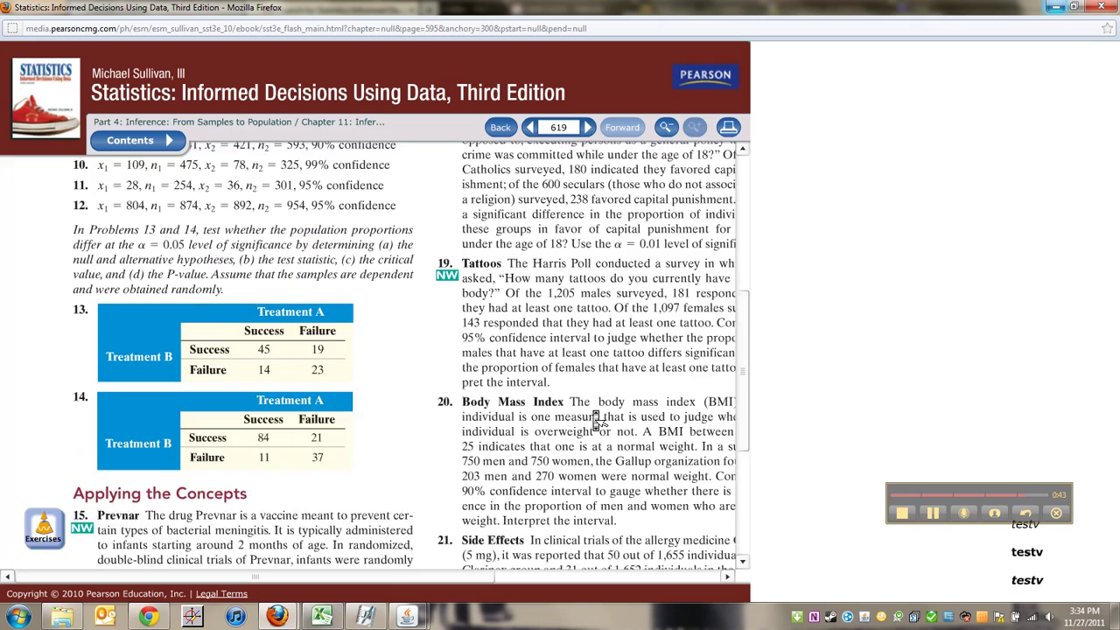
scroll(595, 416, up, 3)
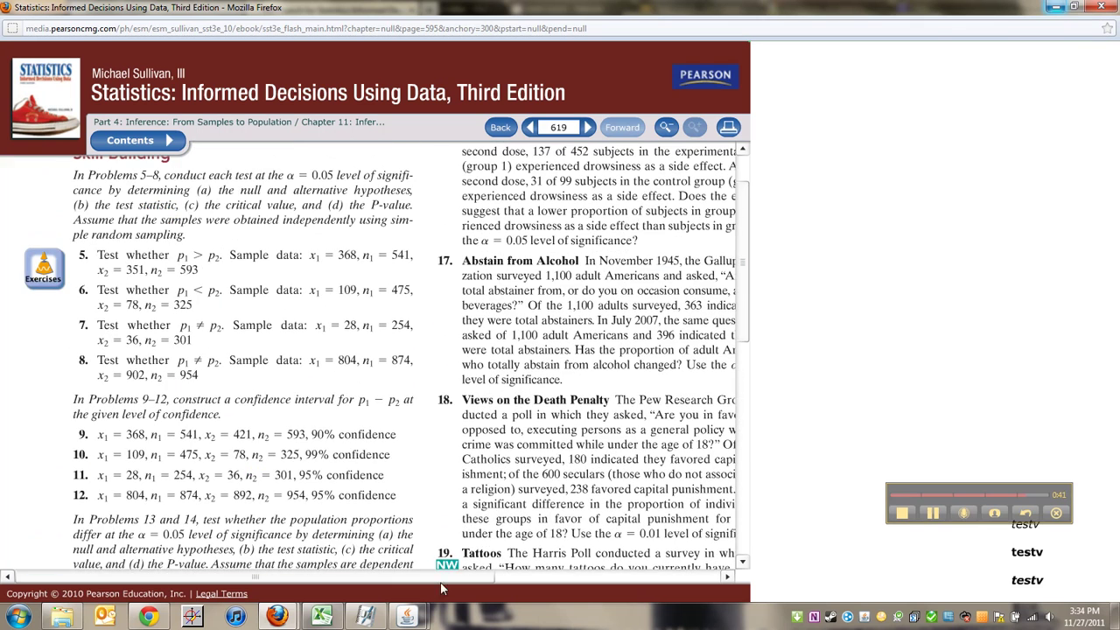
drag(449, 580, 577, 583)
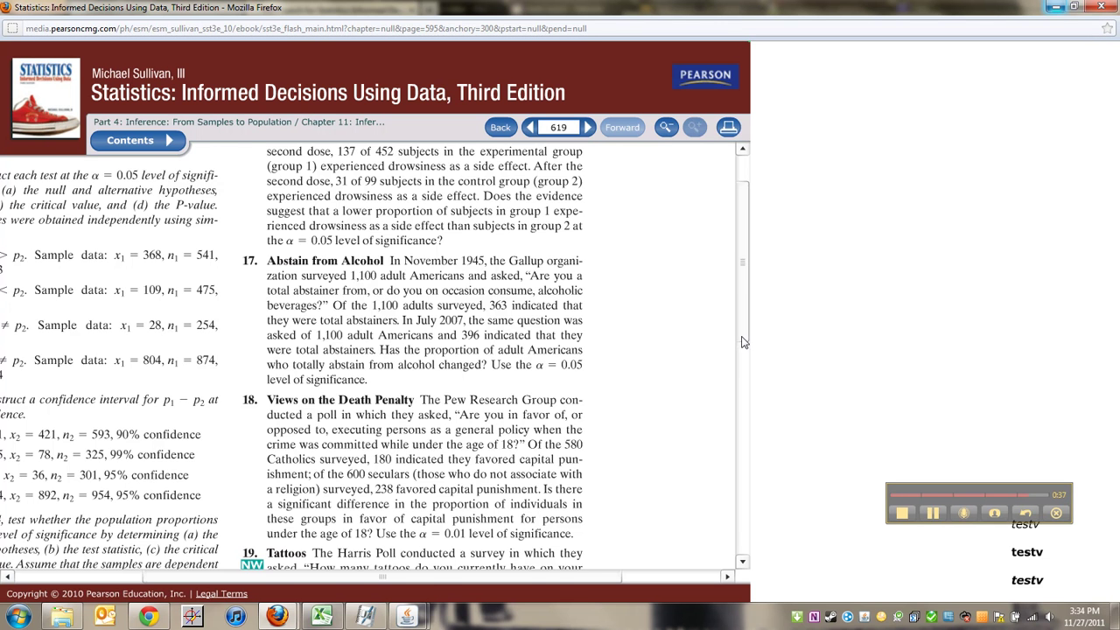
drag(742, 336, 744, 351)
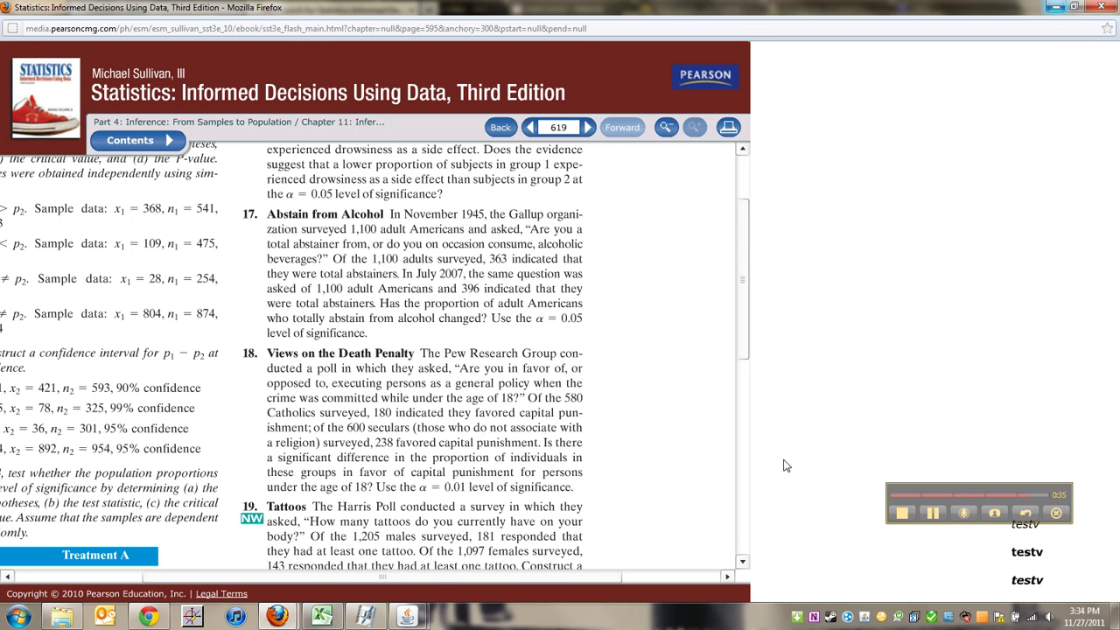
- Return to the Excel workbook, add two new worksheets after 11.3 #15, and rename the first one 11.3 #17
click(333, 617)
click(322, 616)
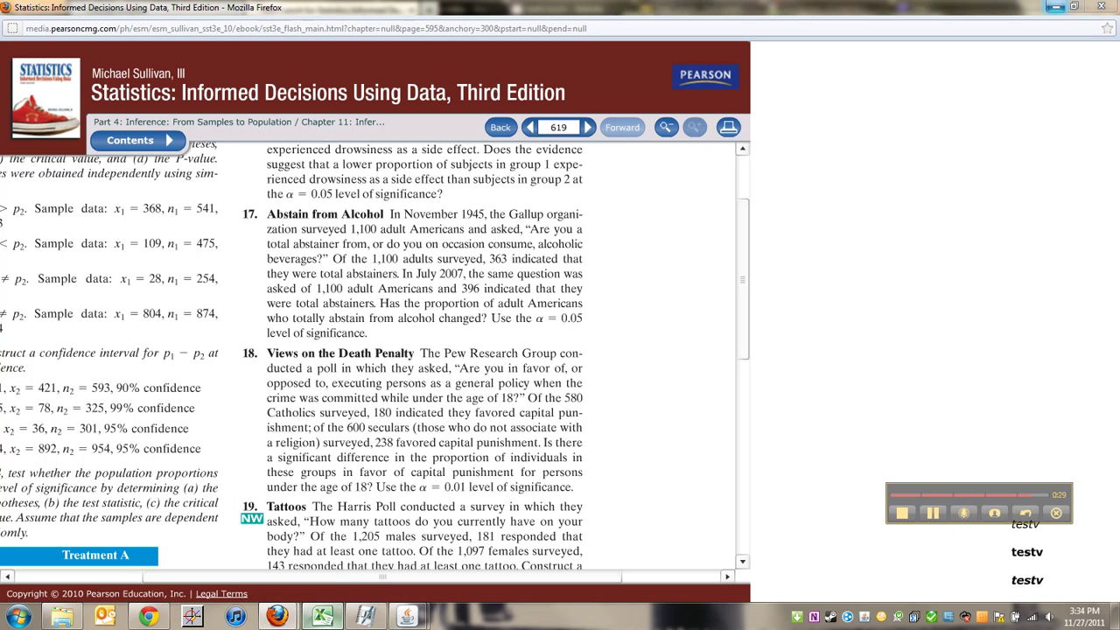
click(887, 560)
click(887, 560)
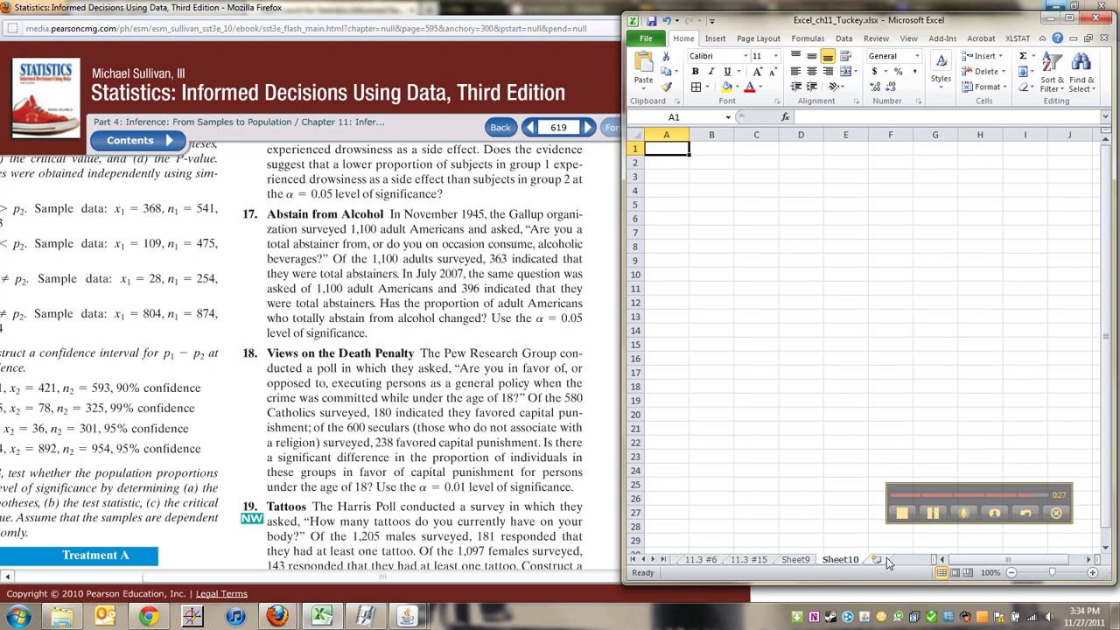
text(11.)
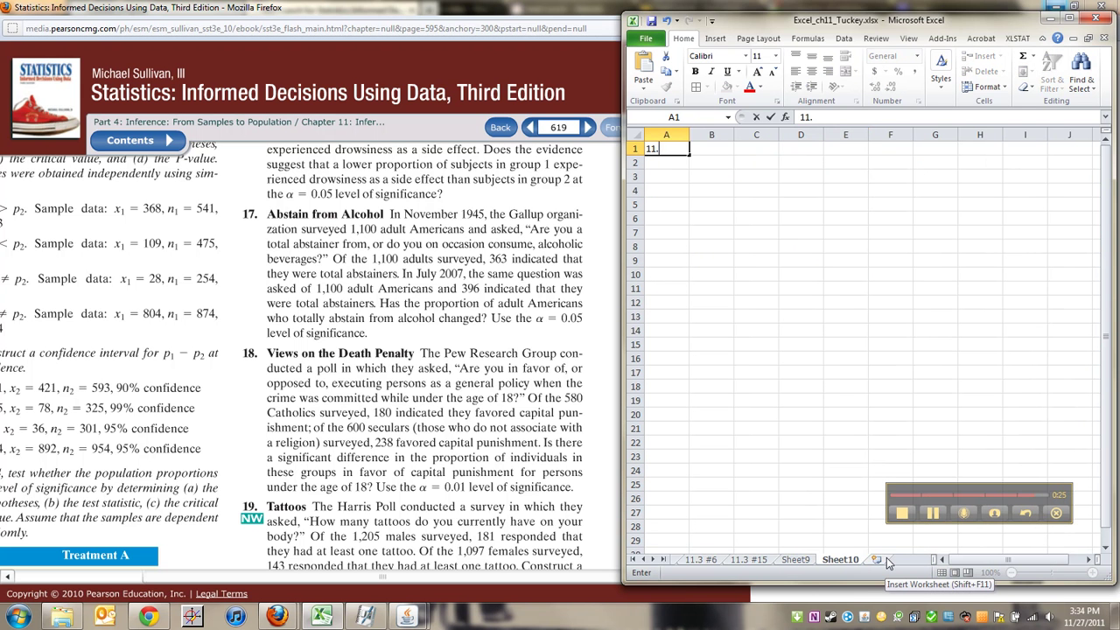
double_click(798, 560)
text(11.3 #17)
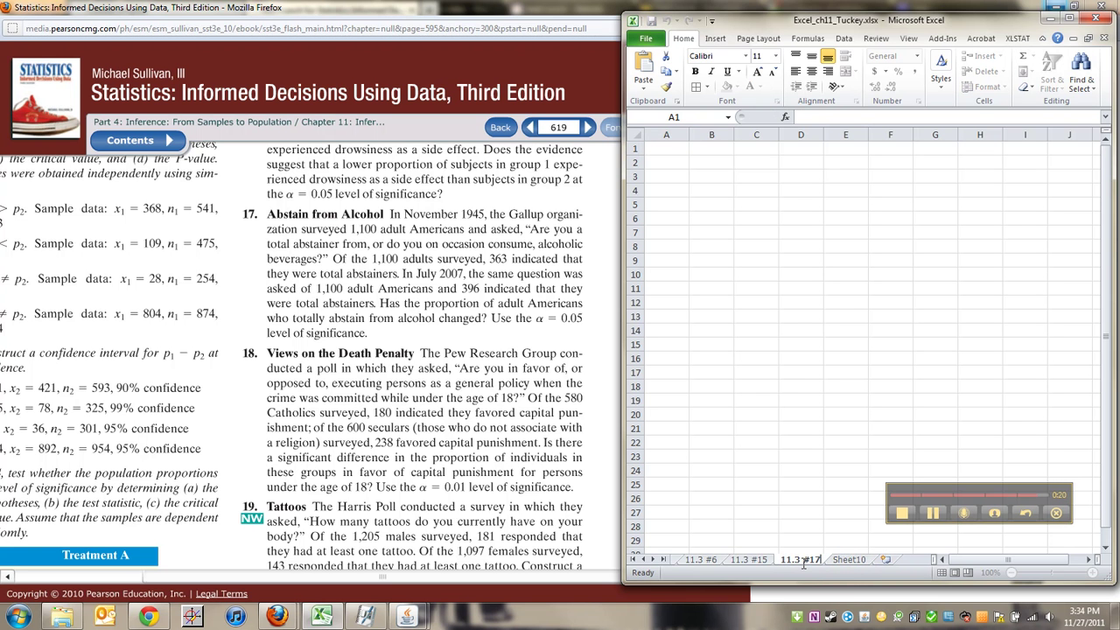
click(801, 400)
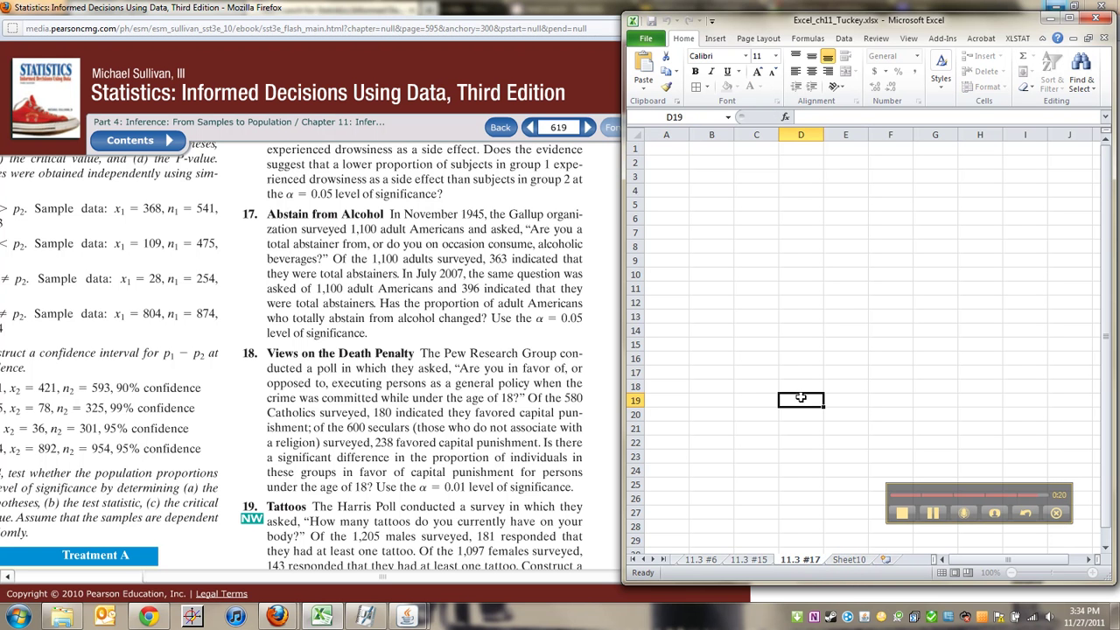
- Copy the range A1:E11 from the 11.3 #15 sheet and paste it at A1 of the 11.3 #17 sheet
click(931, 512)
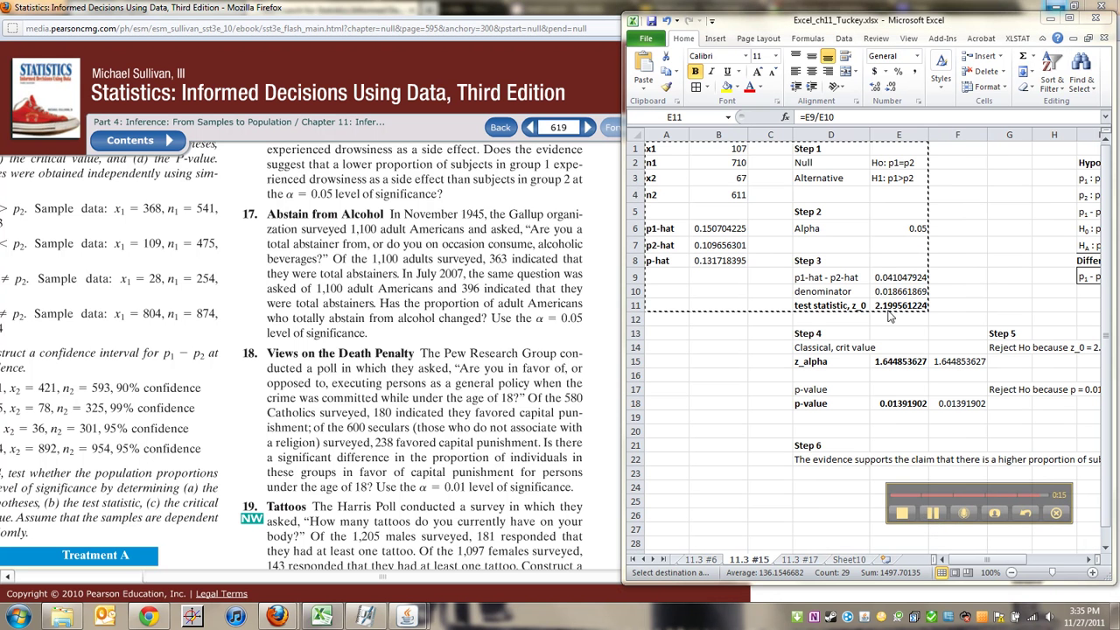
drag(899, 305, 643, 106)
click(800, 559)
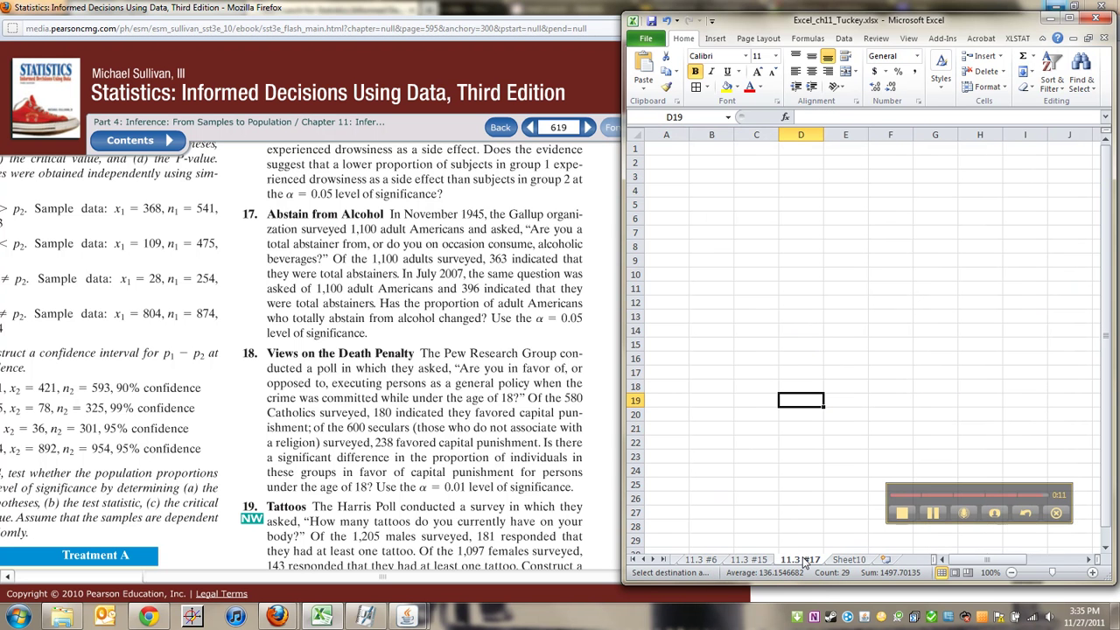
click(667, 149)
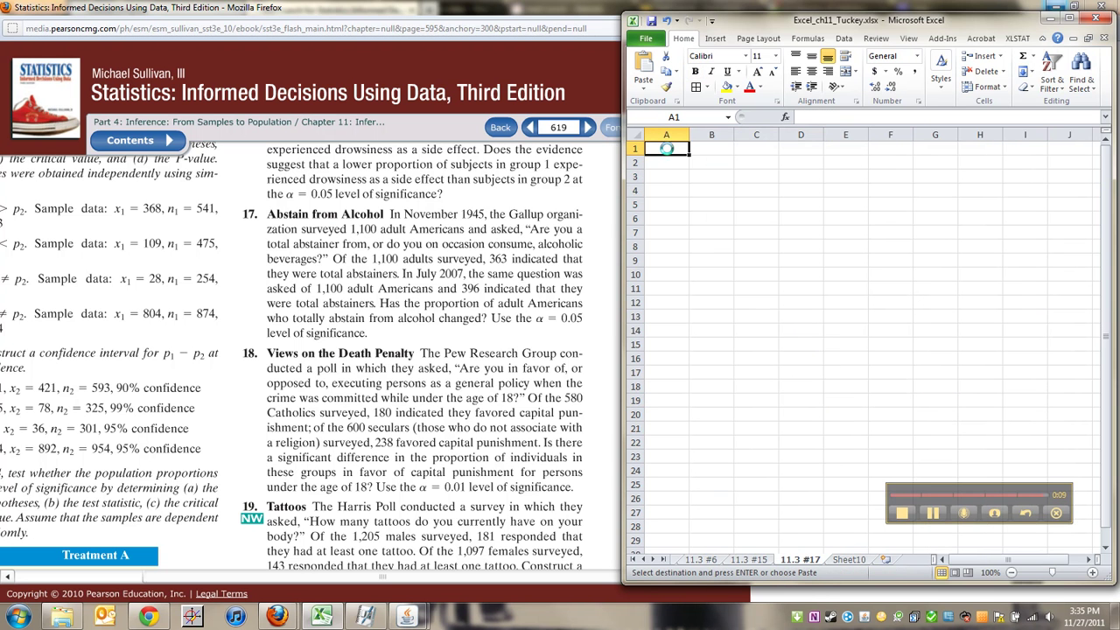
key(ctrl+v)
- Replace the copied sample data with problem 17's values: x1 363, n1 1100 and x2 396, continuing with the n2 entry
click(701, 149)
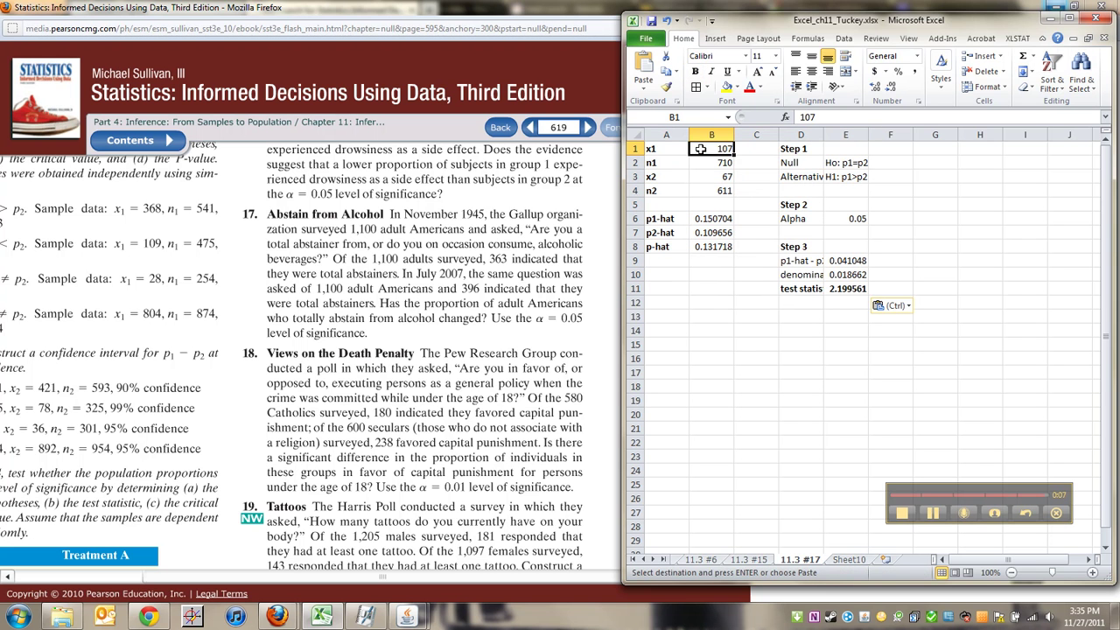
text(363)
key(Return)
text(1100)
key(Return)
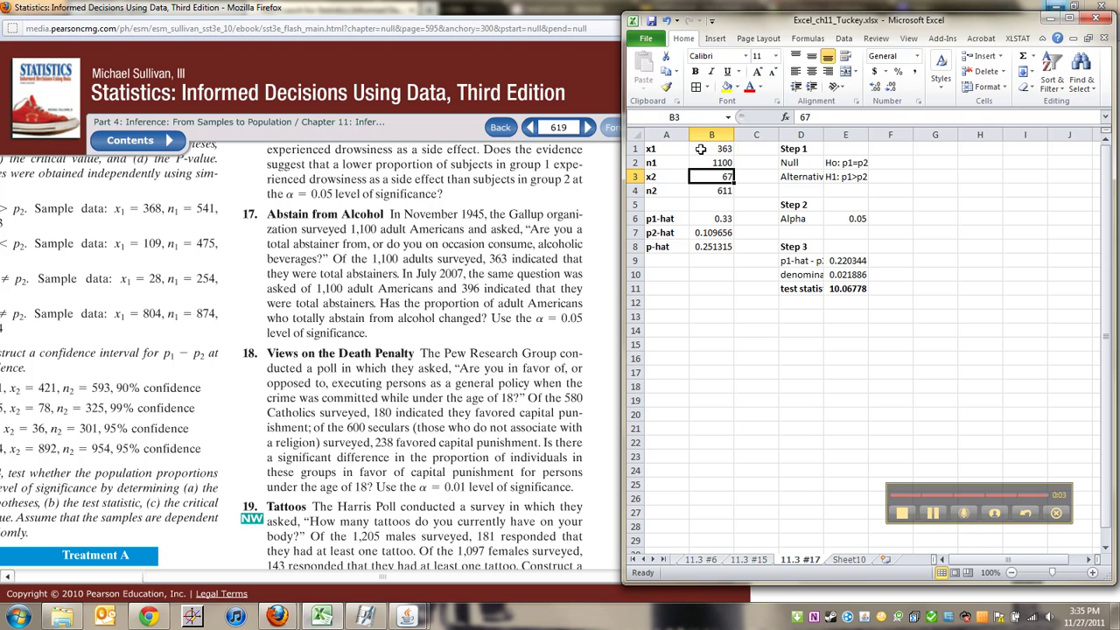
text(396)
key(Return)
text(11)
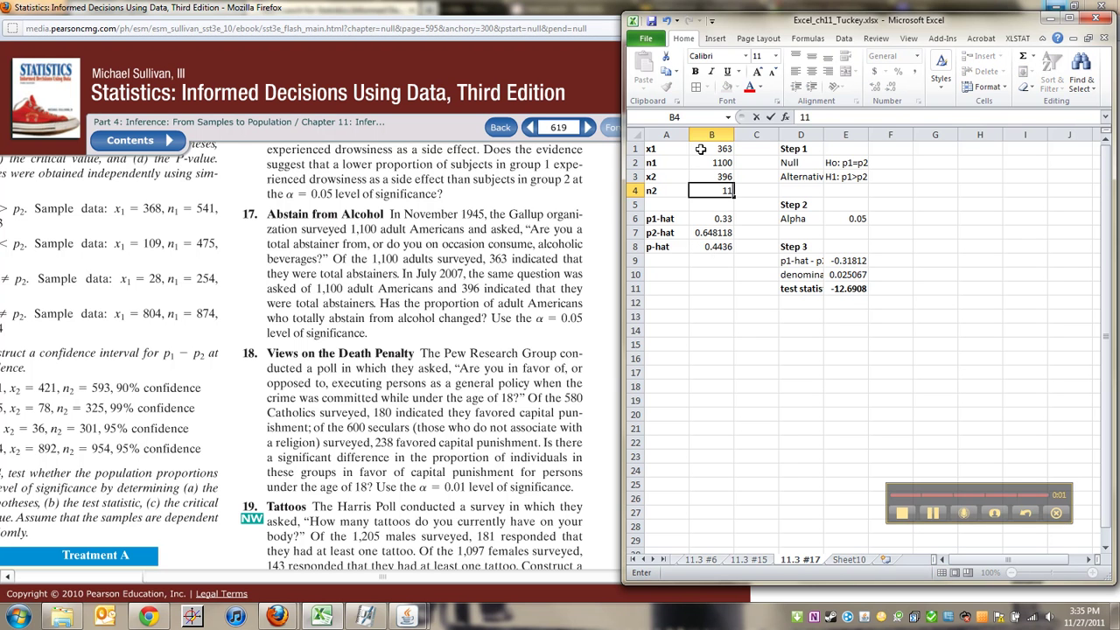